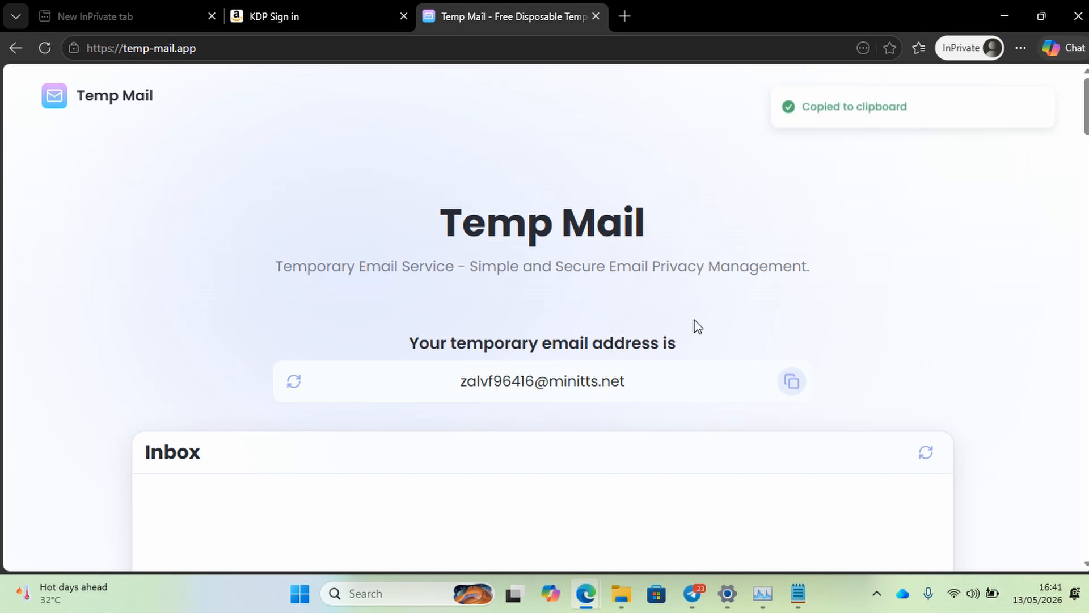
Paste the temporary email into the KDP sign-in field and submit, finding no account exists.
left_click(307, 14)
left_click(455, 266)
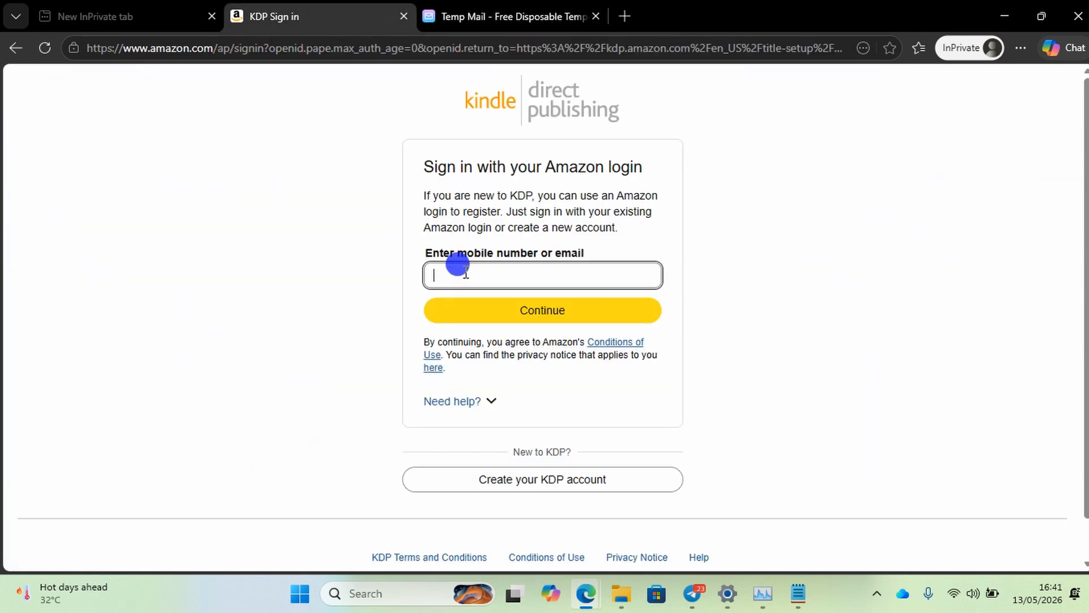
key("ctrl+v")
left_click(537, 309)
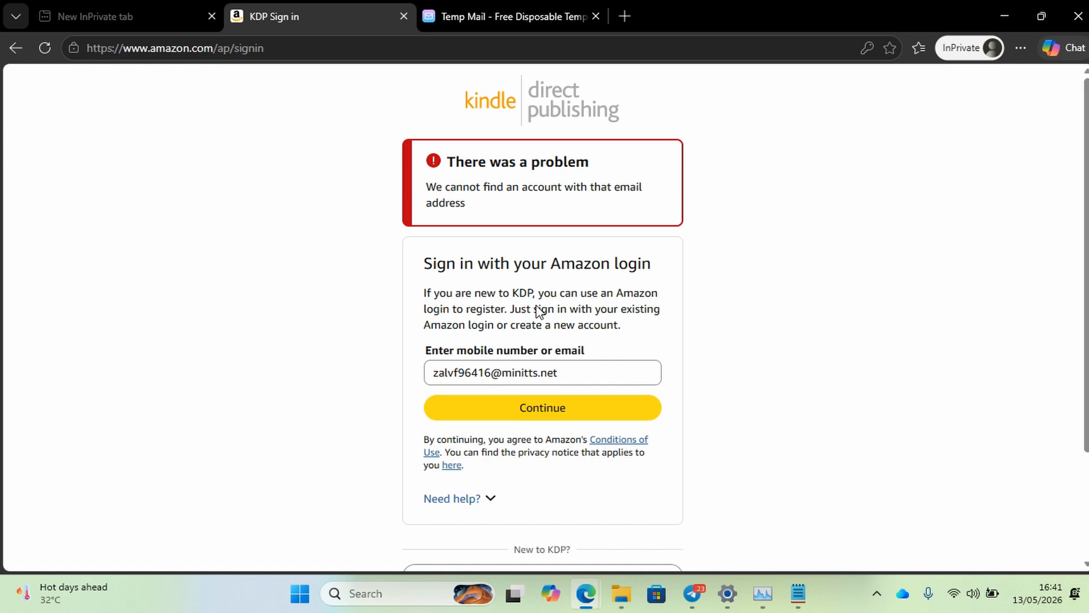
scroll(682, 394, "down", 2)
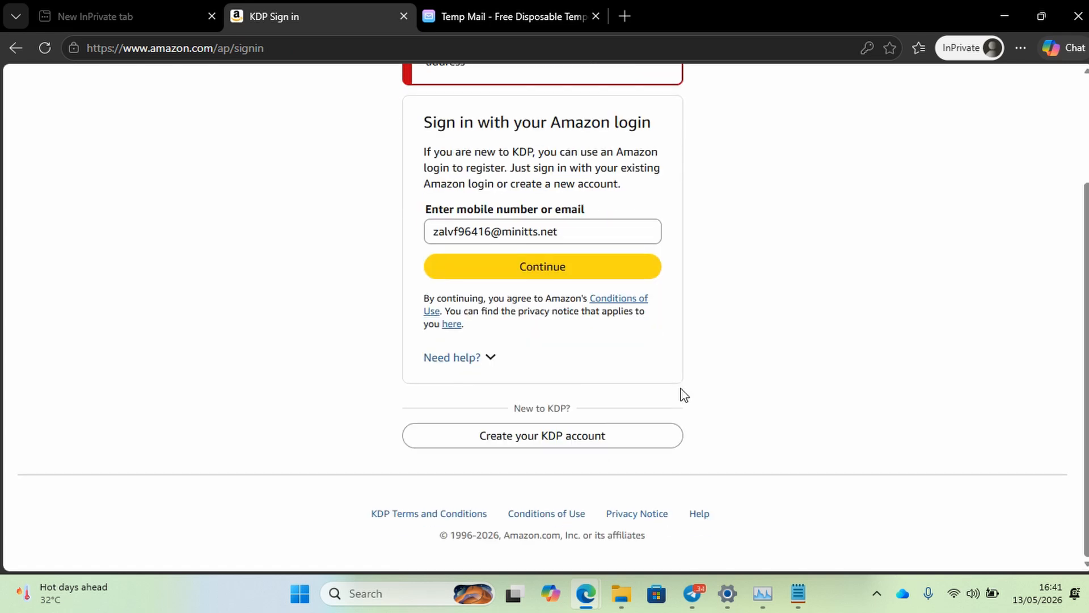
scroll(683, 395, "up", 1)
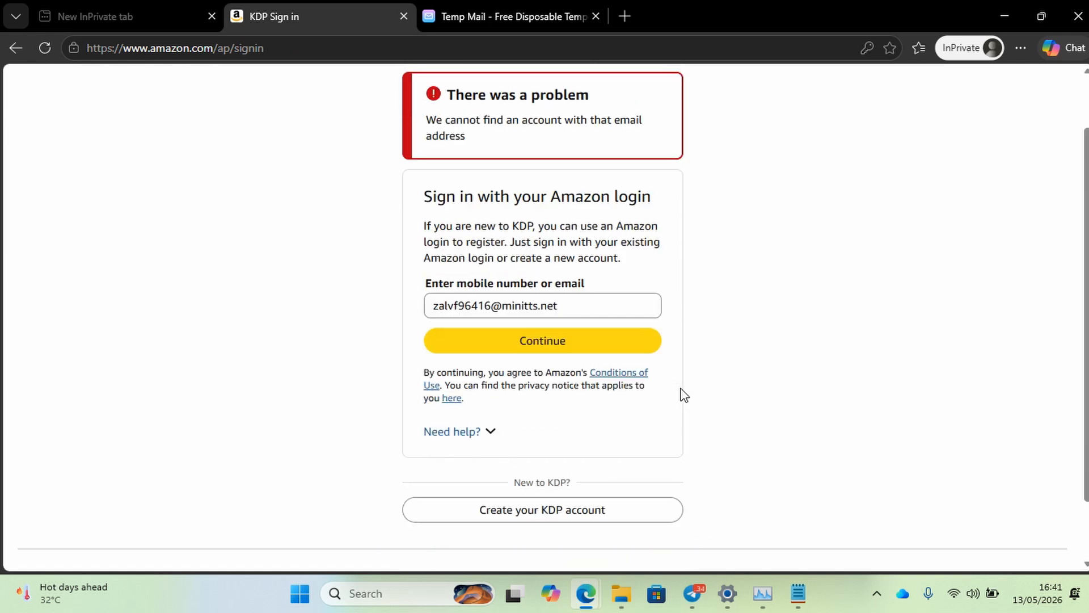
Reload a fresh KDP sign-in page from kdp.amazon and dismiss the saved-passwords popup.
left_click(286, 48)
type("kd")
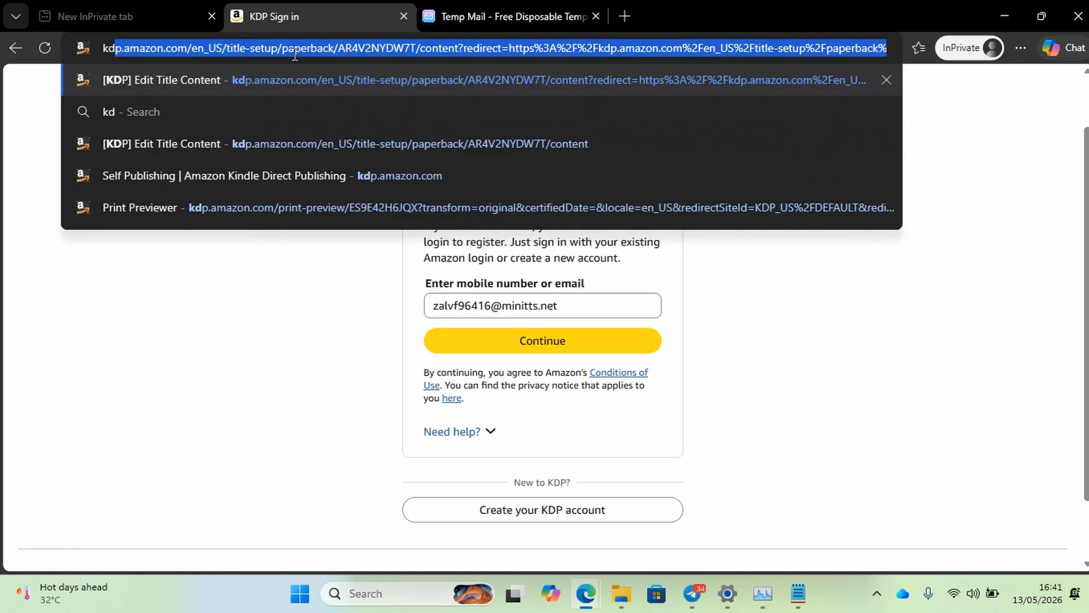
type("p.am")
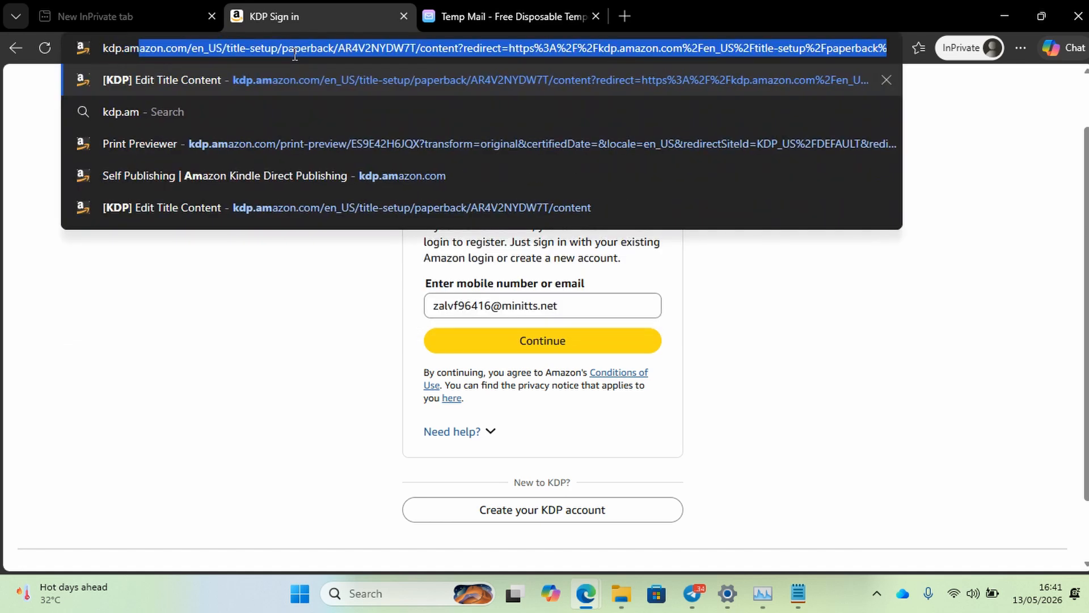
type("zon")
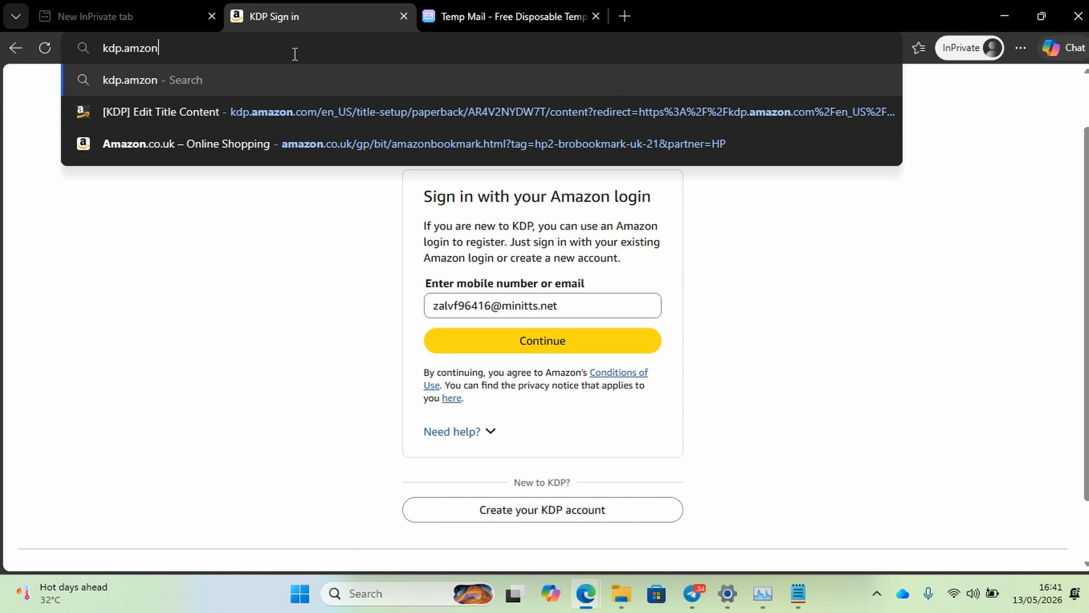
key("BackSpace")
key("BackSpace")
key("BackSpace")
type("az")
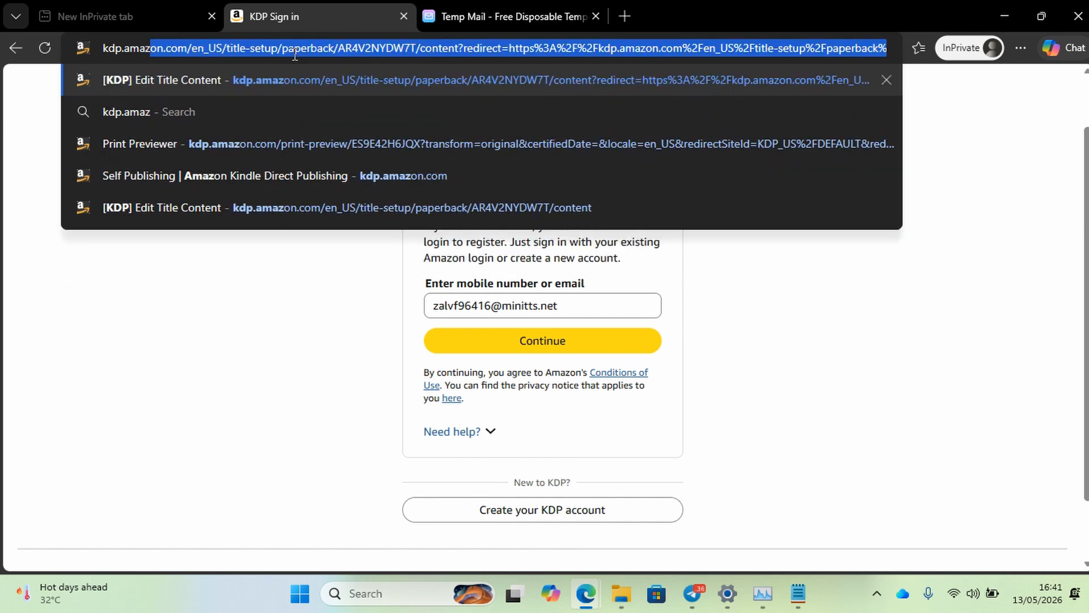
type("on.c")
key("Return")
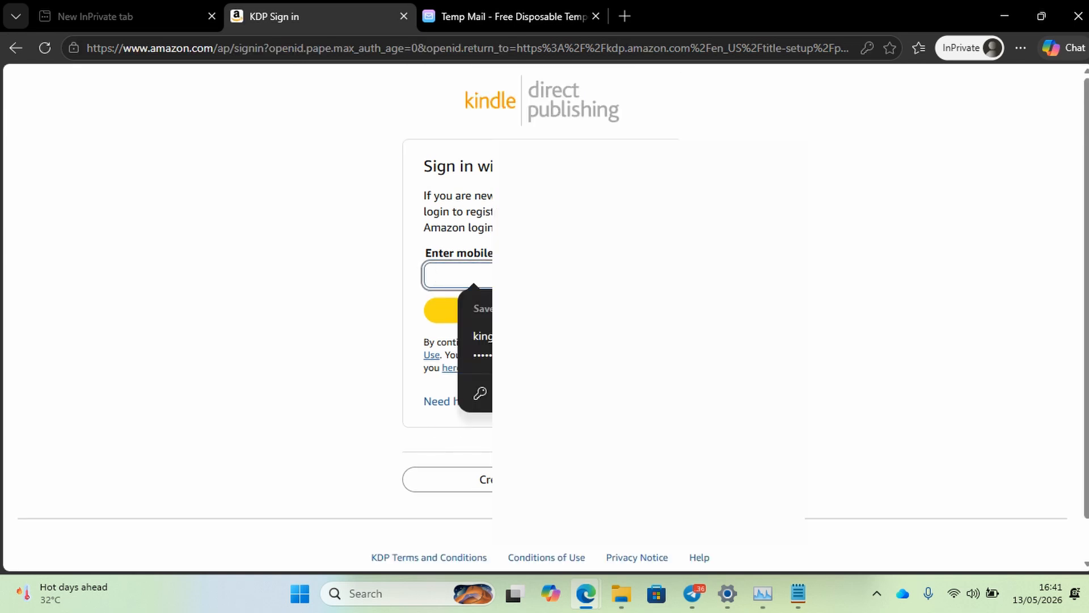
left_click(817, 352)
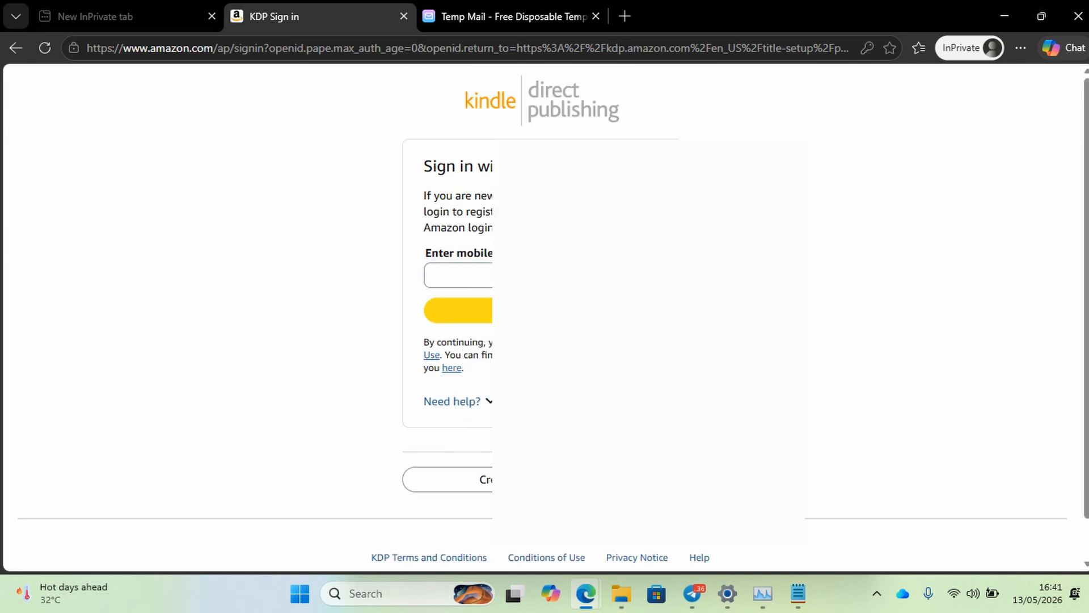
Start a new KDP account and fill in the account holder's name and the temporary email.
left_click(448, 479)
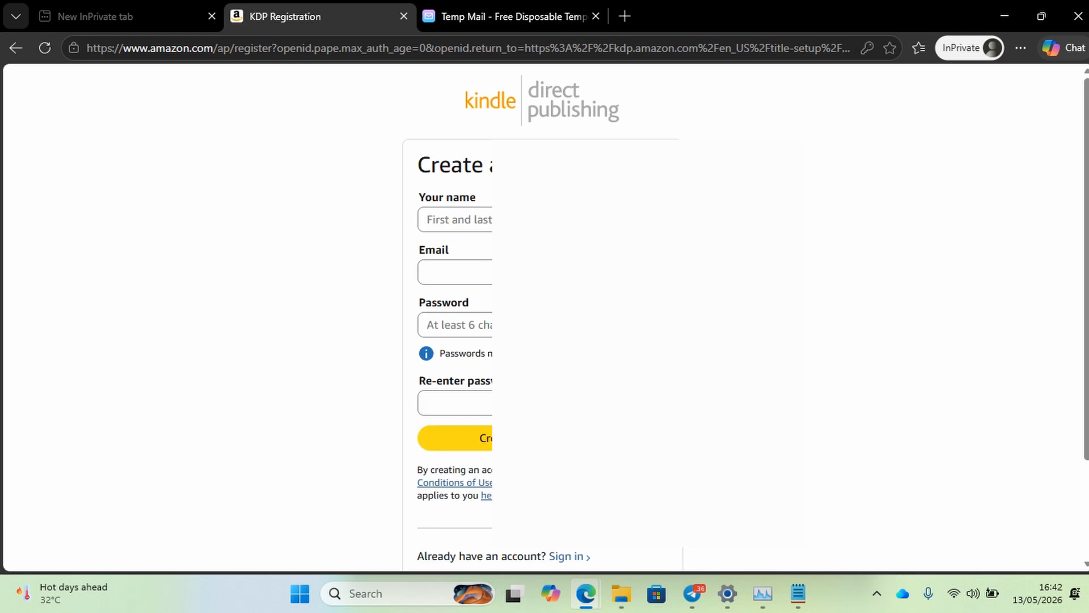
left_click(491, 219)
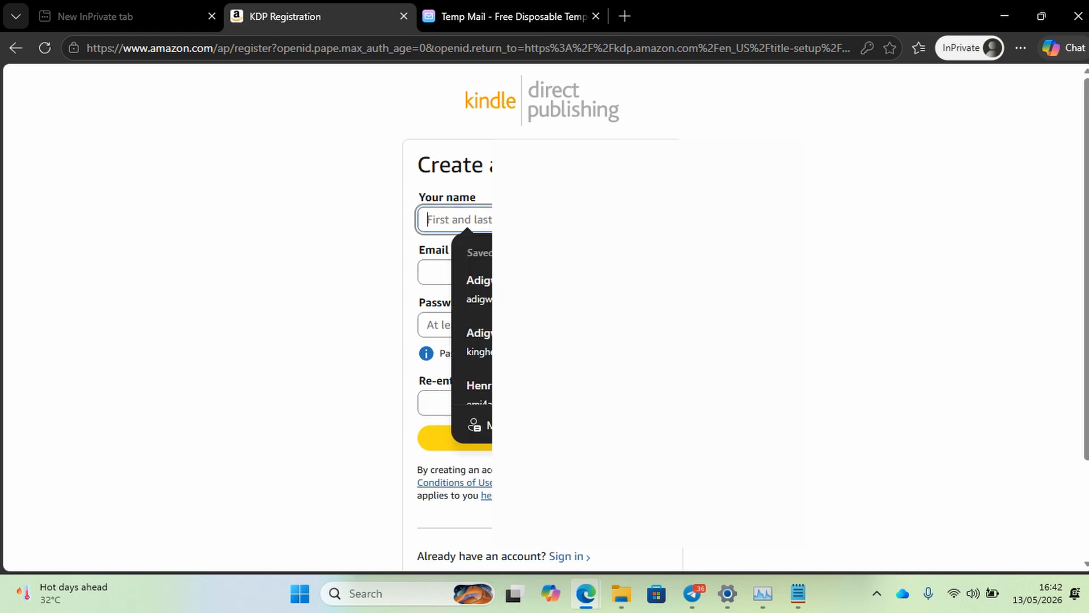
left_click(836, 149)
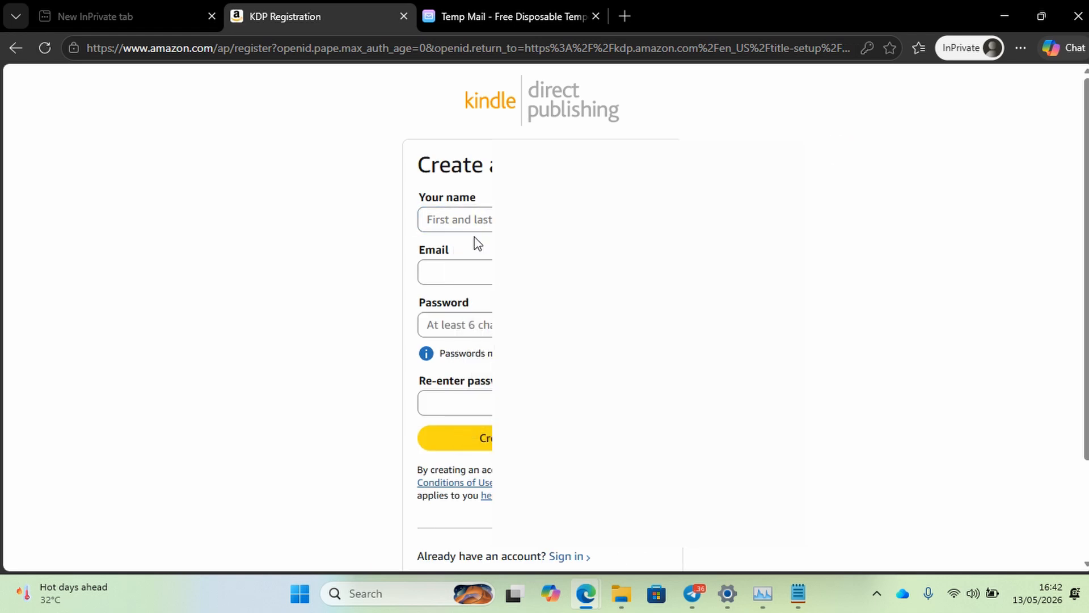
left_click(478, 223)
type("pat")
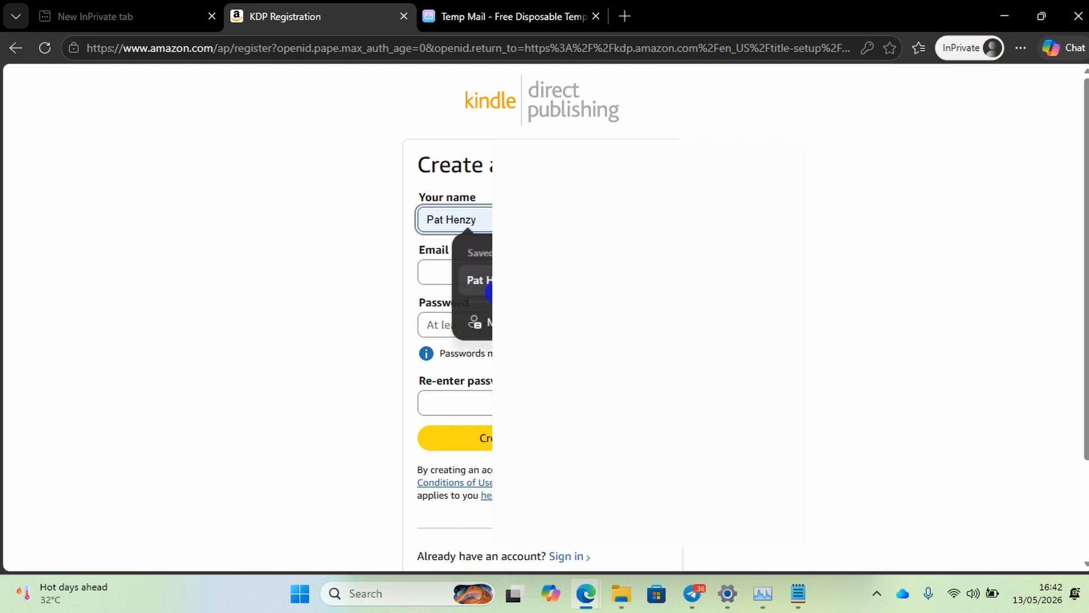
left_click(478, 280)
left_click(478, 279)
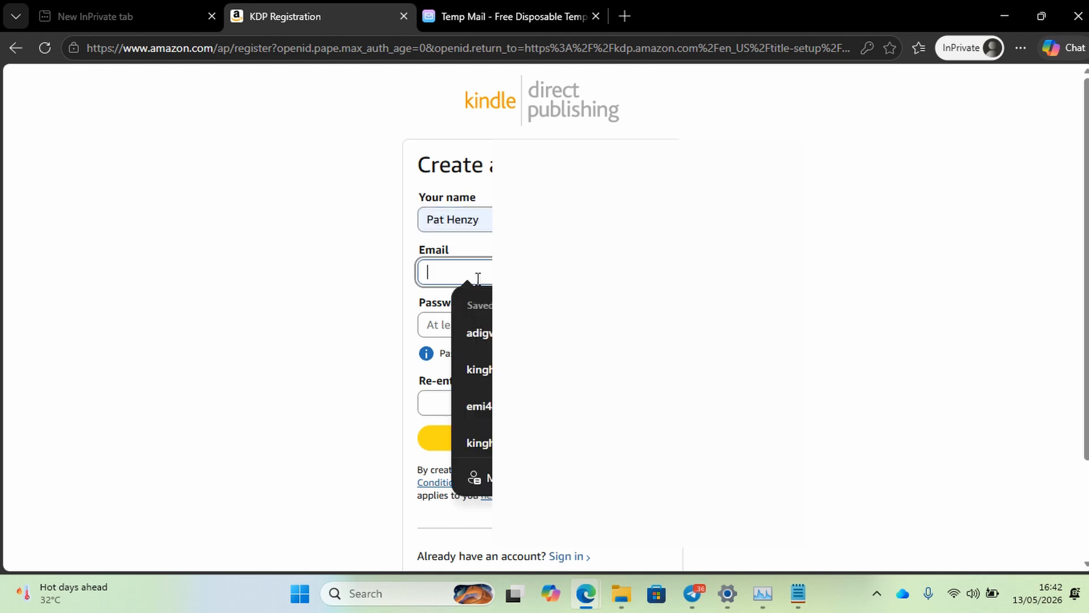
key("ctrl+v")
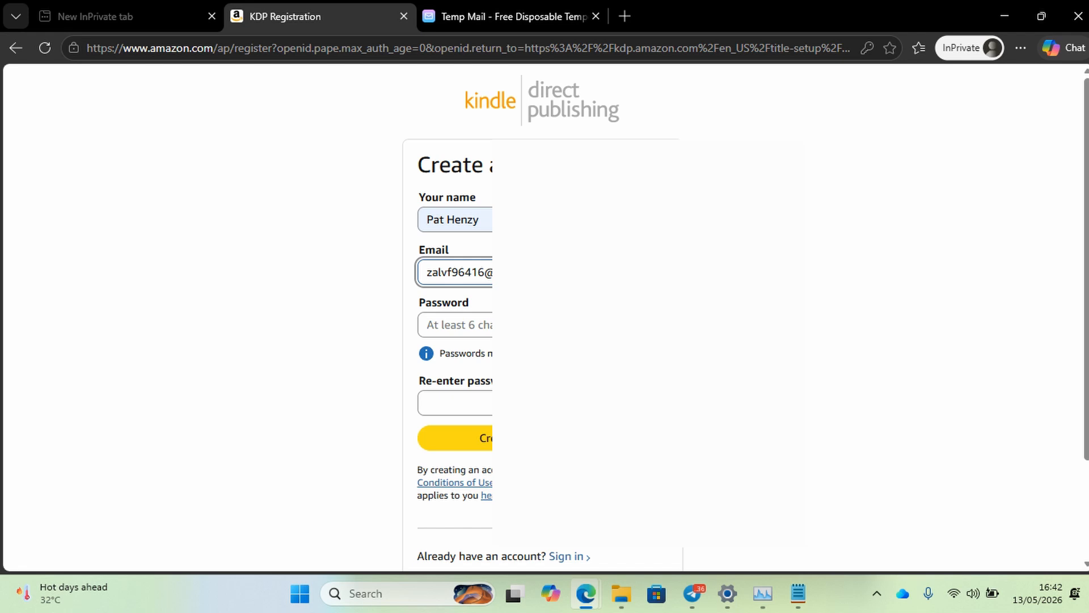
Enter a password, paste the same password into Re-enter password, and submit the account form.
left_click(482, 324)
type("••••")
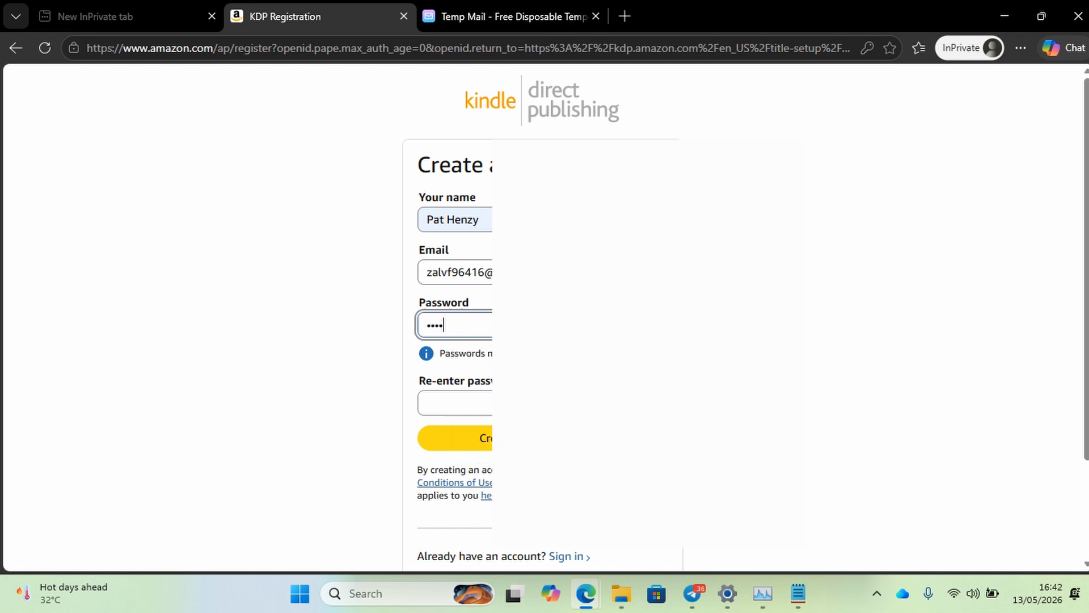
type("••••••••")
left_click(655, 325)
left_click_drag(488, 324, 393, 327)
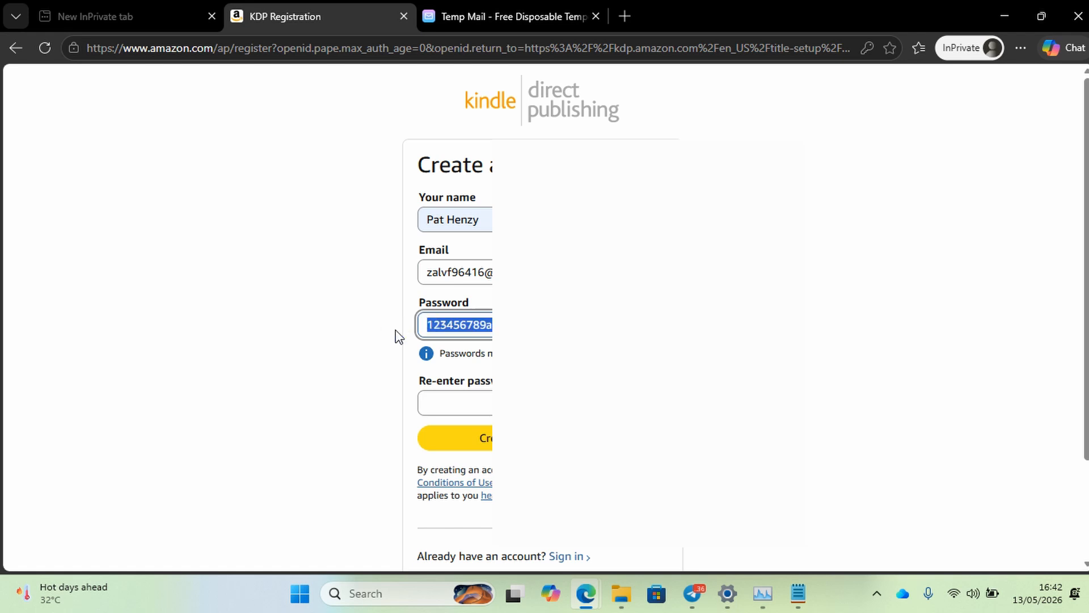
left_click(426, 396)
key("ctrl+v")
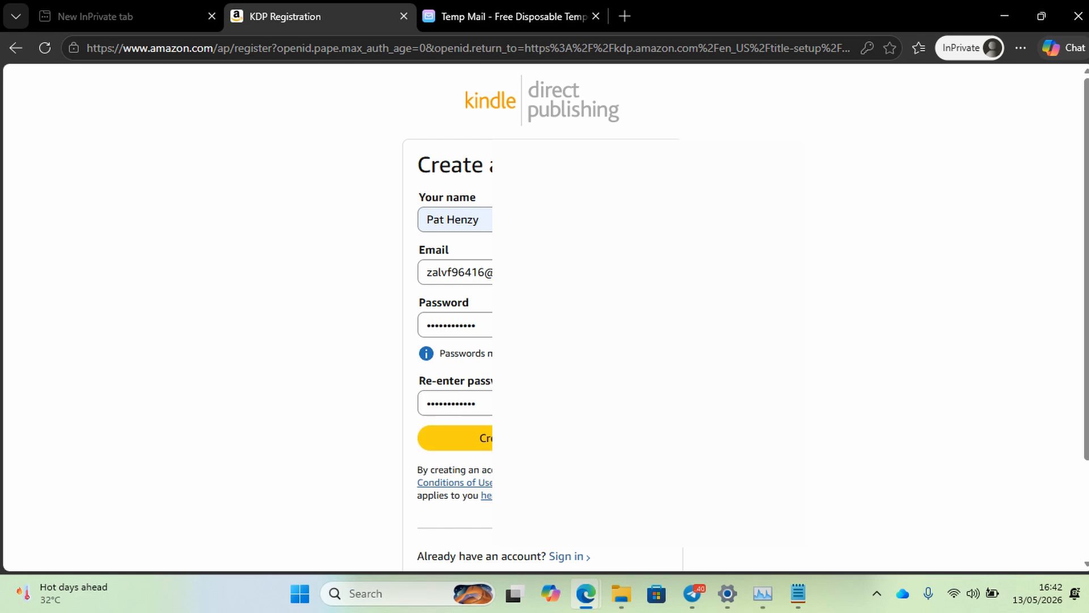
left_click(471, 440)
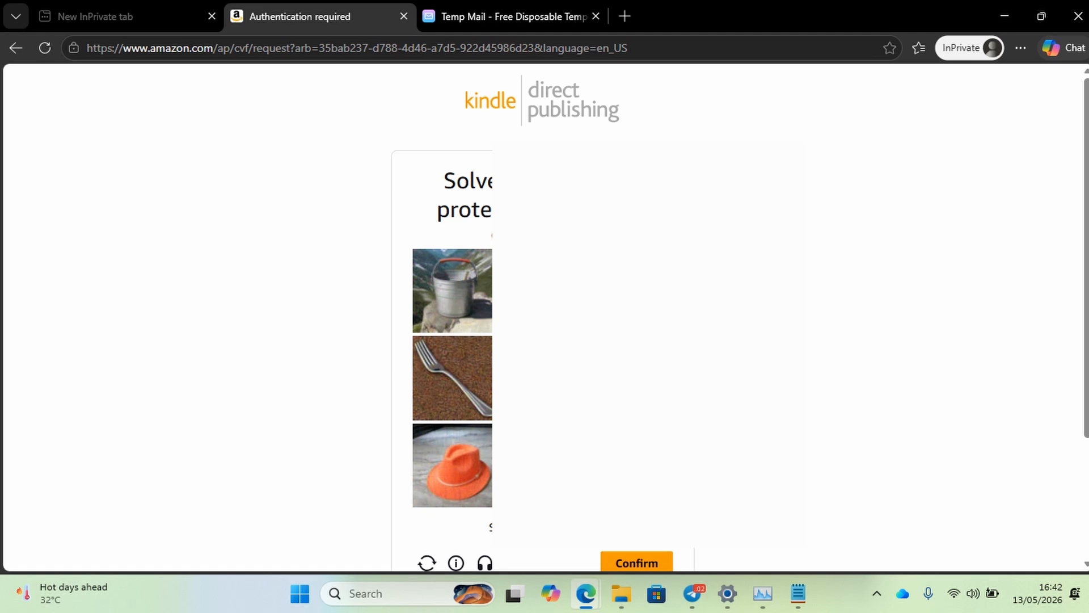
Pass the image puzzle with the fork image and open Amazon's verification email in Temp Mail.
scroll(453, 352, "down", 1)
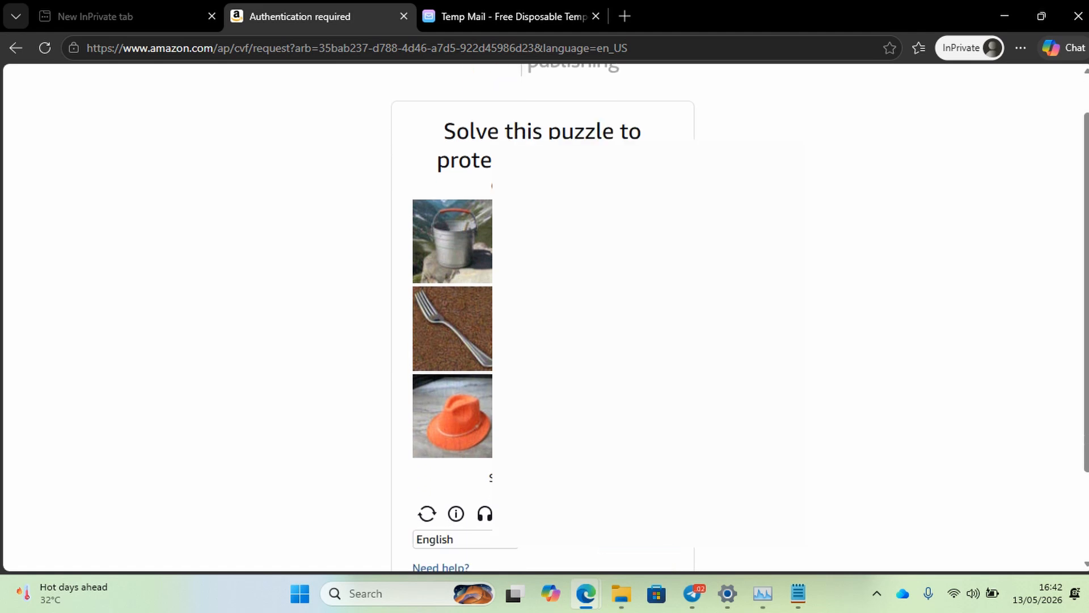
left_click(442, 334)
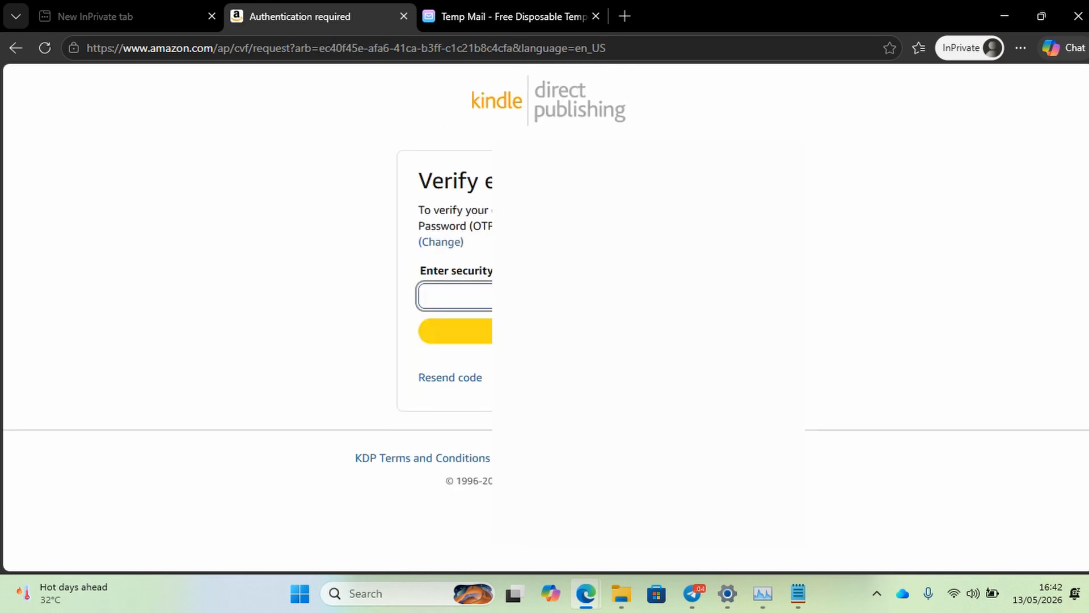
left_click(492, 20)
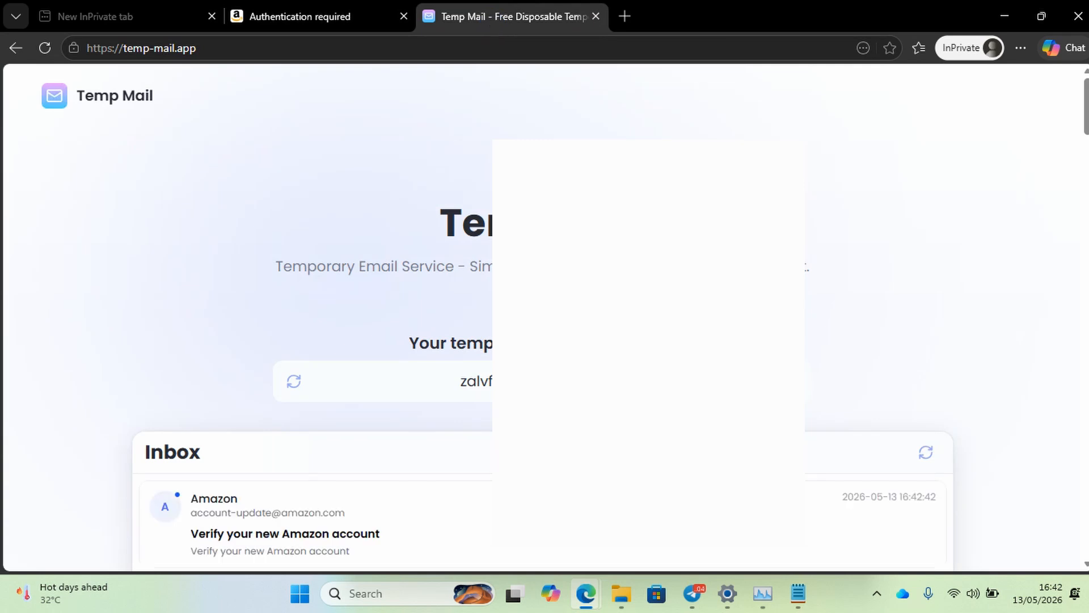
scroll(294, 196, "down", 7)
scroll(293, 196, "up", 1)
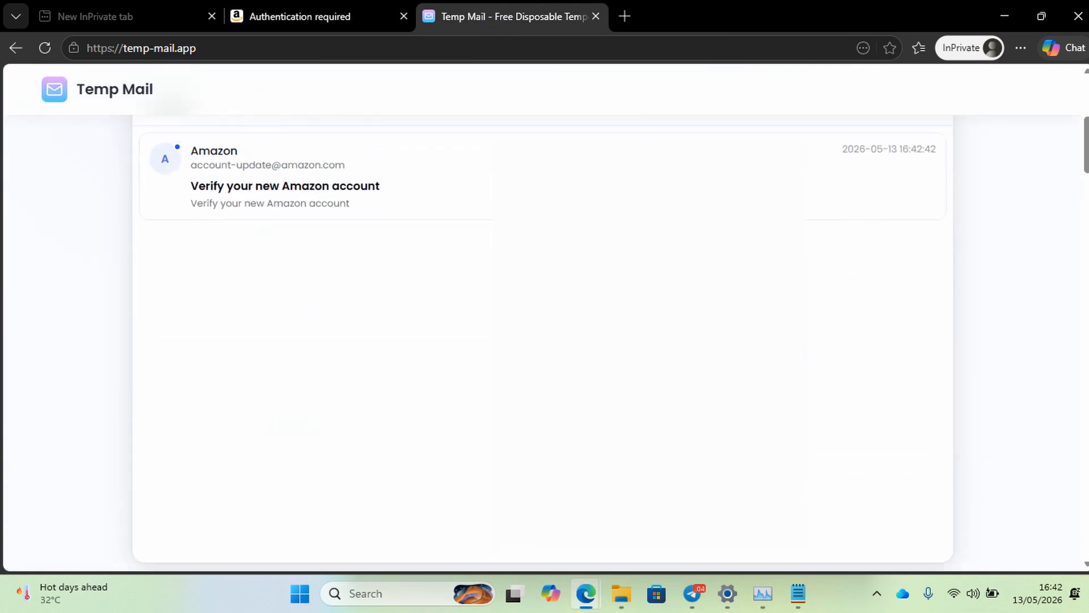
left_click(293, 196)
Copy the emailed verification code into the KDP security code field and submit it.
left_click_drag(417, 386, 316, 387)
key("ctrl+c")
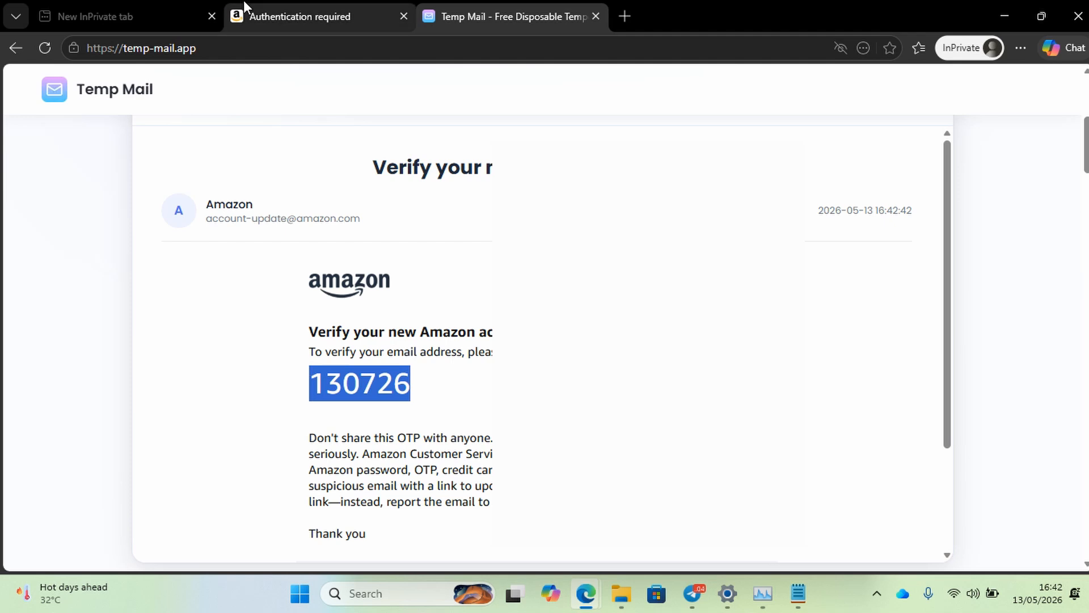
left_click(267, 21)
left_click(485, 296)
key("ctrl+v")
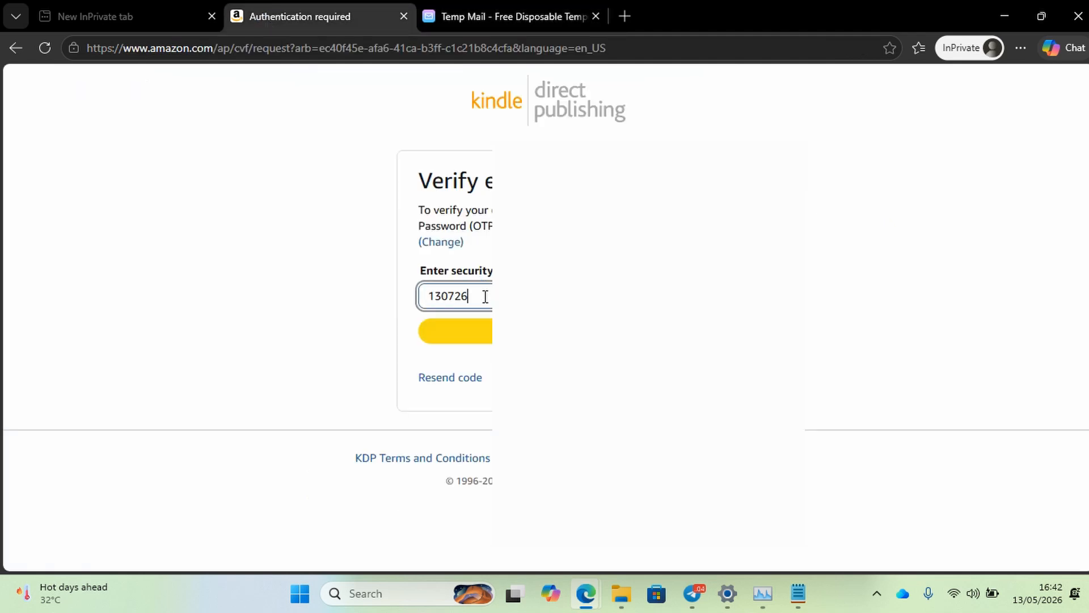
key("Return")
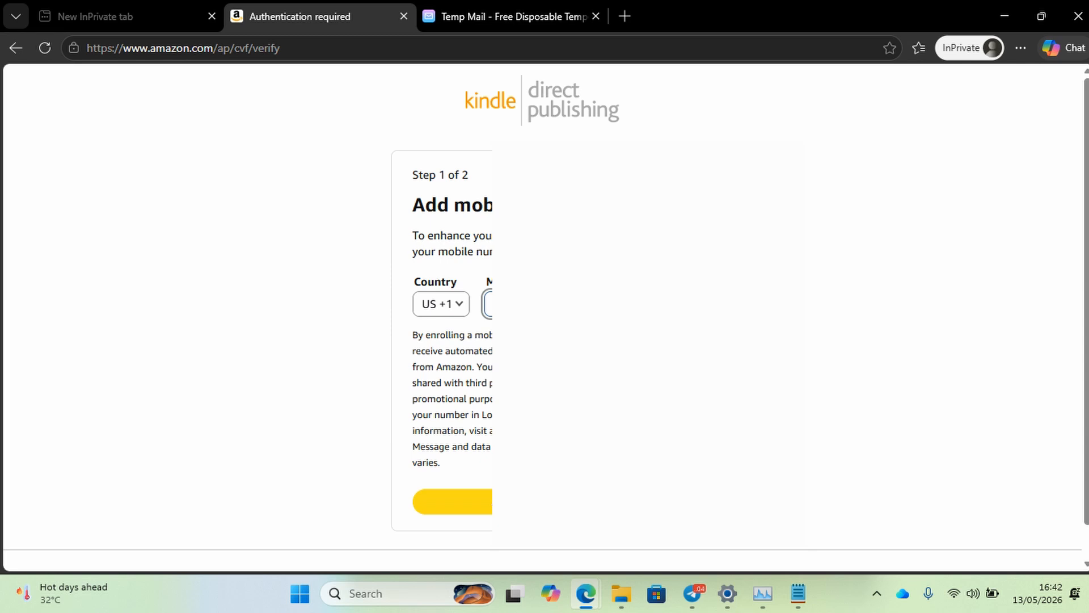
Submit the two-step verification code to reach the DEPRESSION ANSWERED paperback content page.
scroll(543, 317, "down", 1)
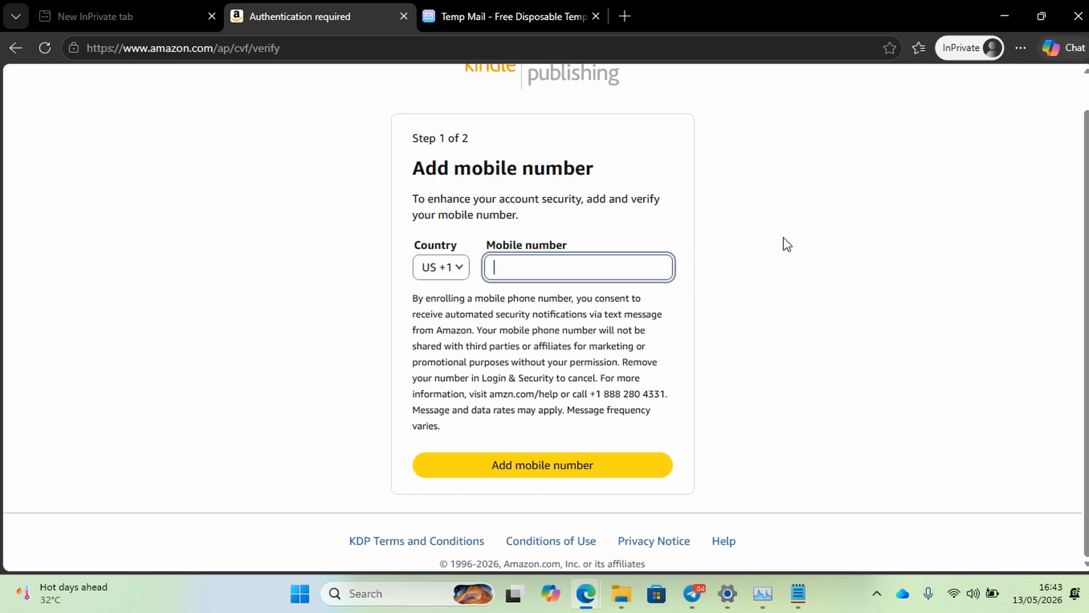
mouse_move(1087, 261)
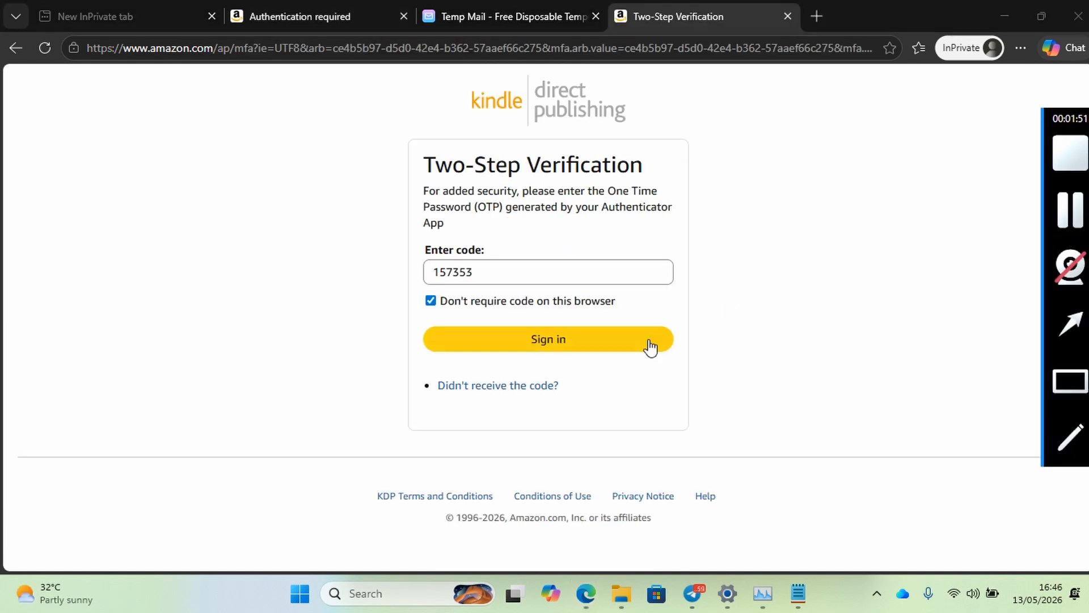
left_click(606, 347)
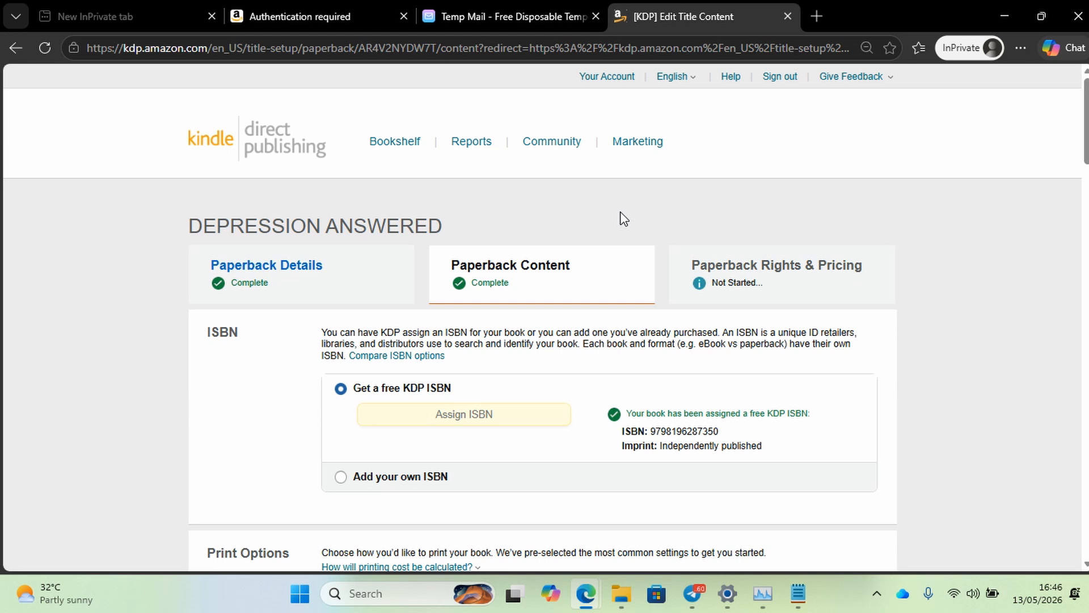
Go to Your Account, discarding the paperback's unsaved changes with Continue without Saving.
scroll(623, 214, "down", 7)
scroll(620, 213, "up", 7)
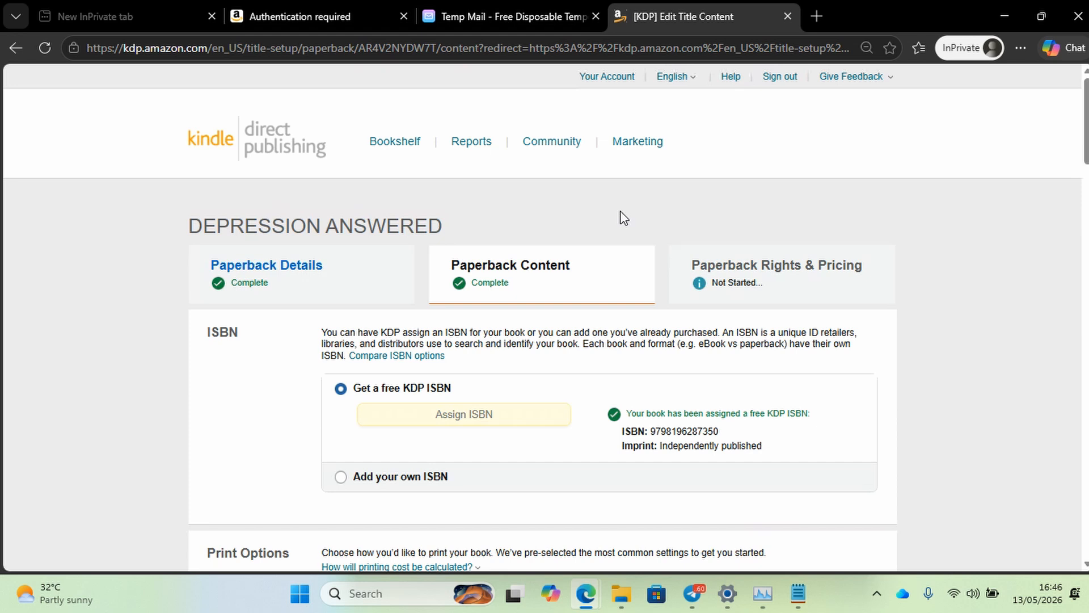
left_click(608, 76)
left_click(536, 347)
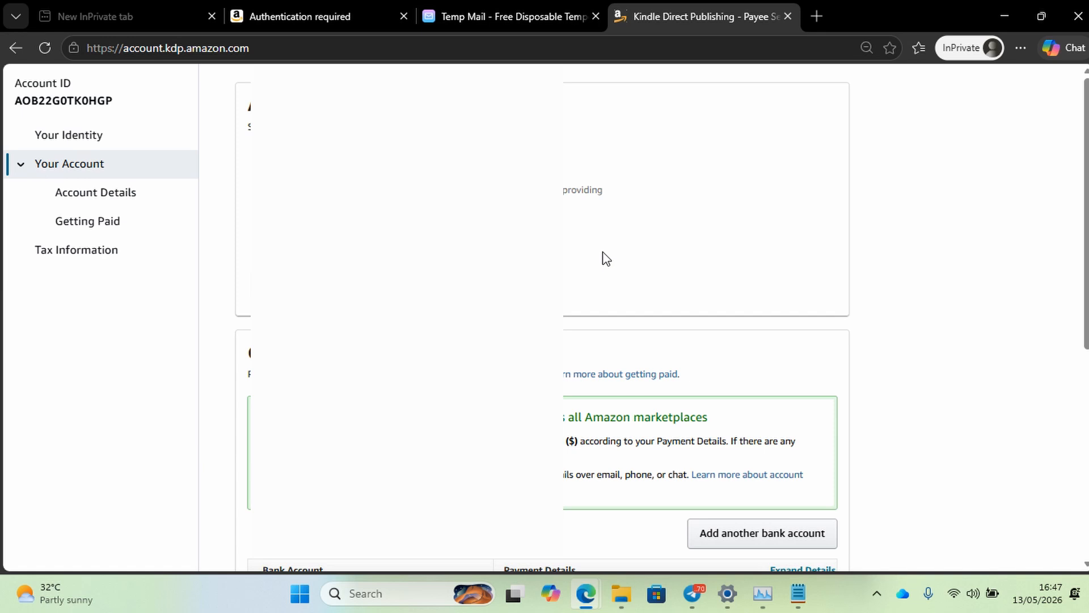
Review the Your Identity details, glance at the verification tab, then open Account Details.
left_click(91, 134)
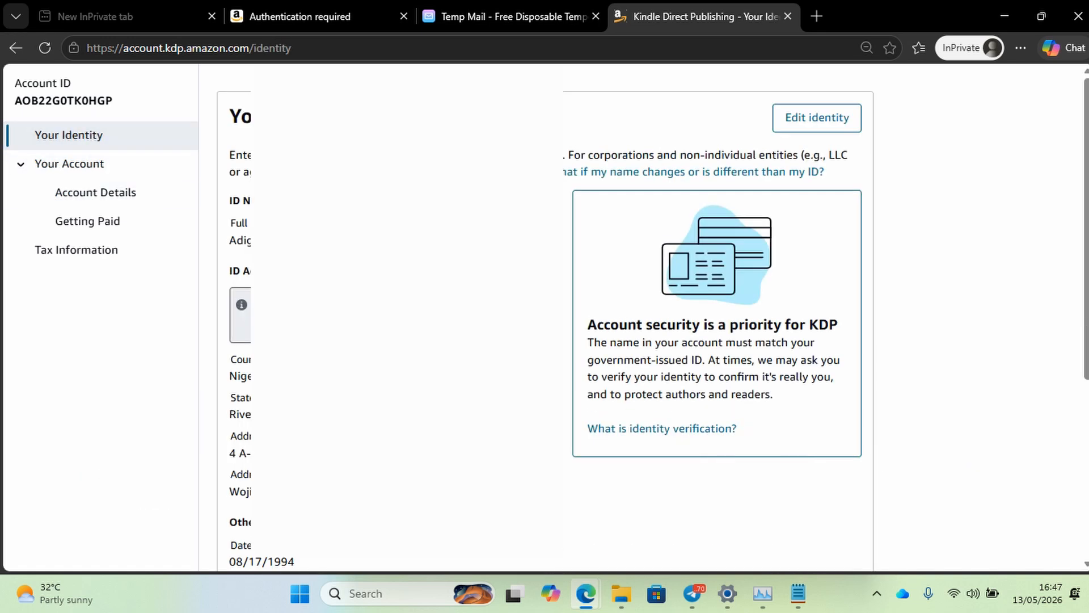
scroll(714, 318, "down", 5)
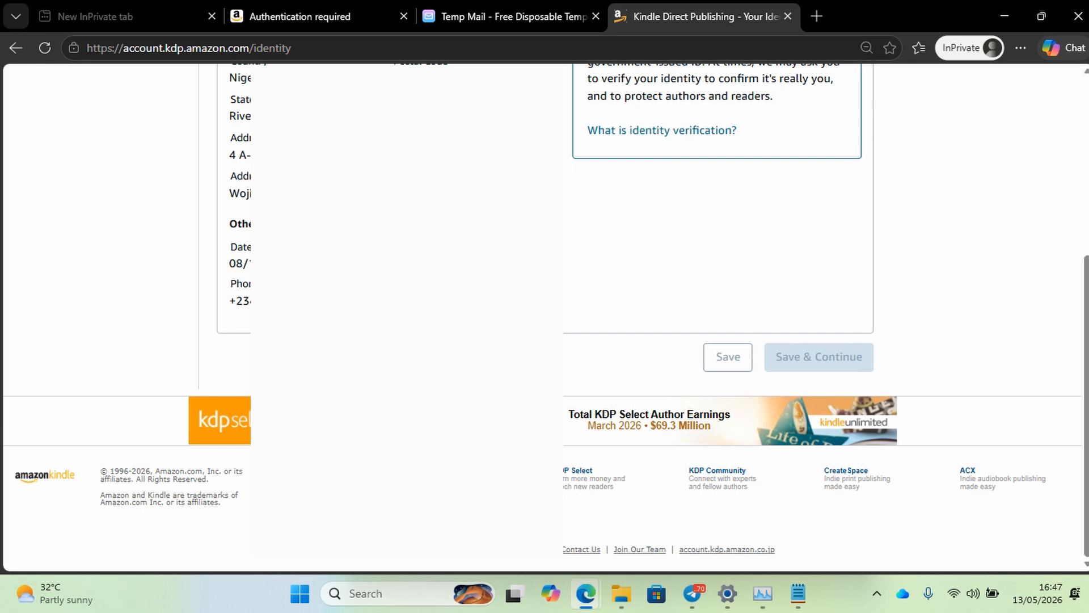
scroll(715, 317, "up", 5)
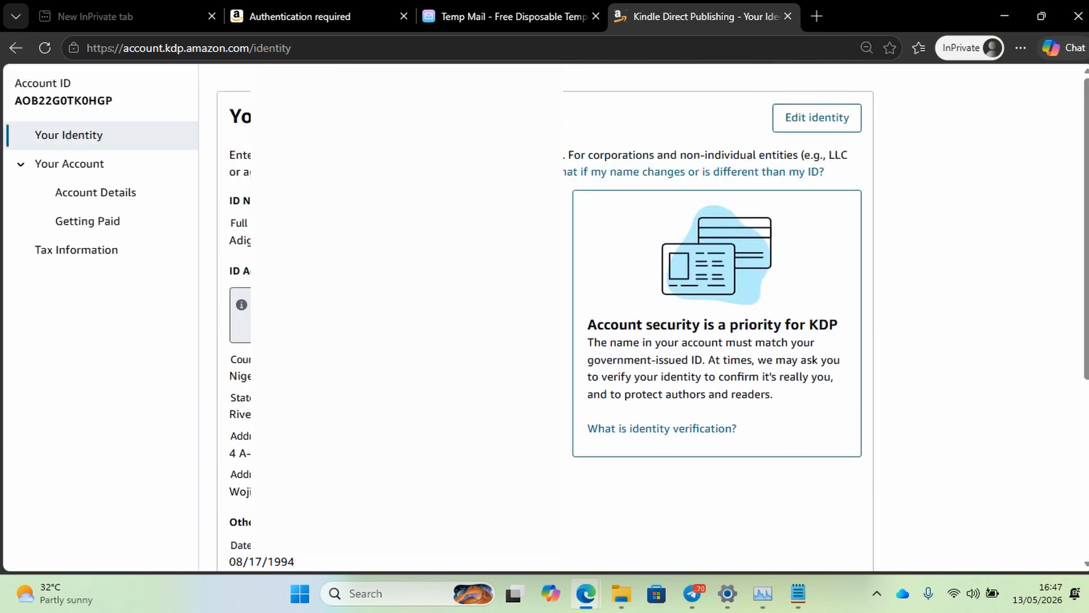
left_click(295, 14)
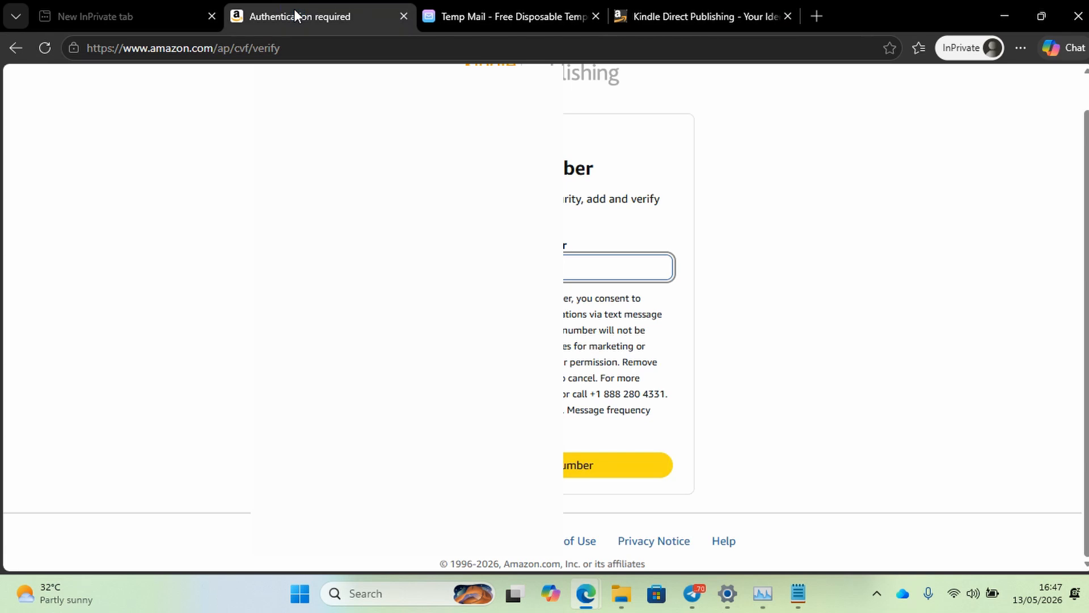
left_click(696, 17)
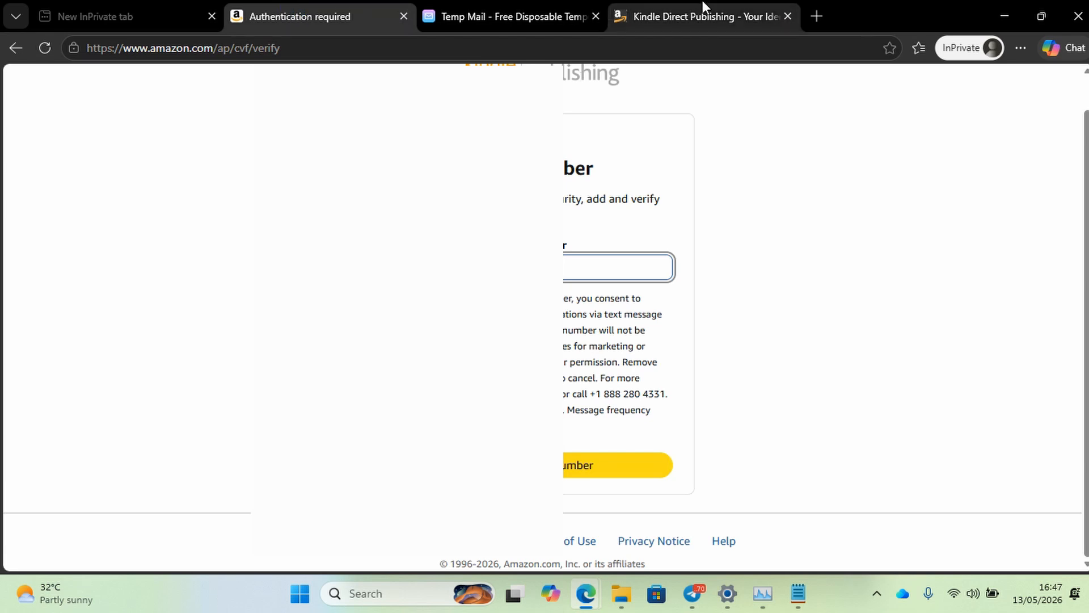
scroll(544, 318, "down", 1)
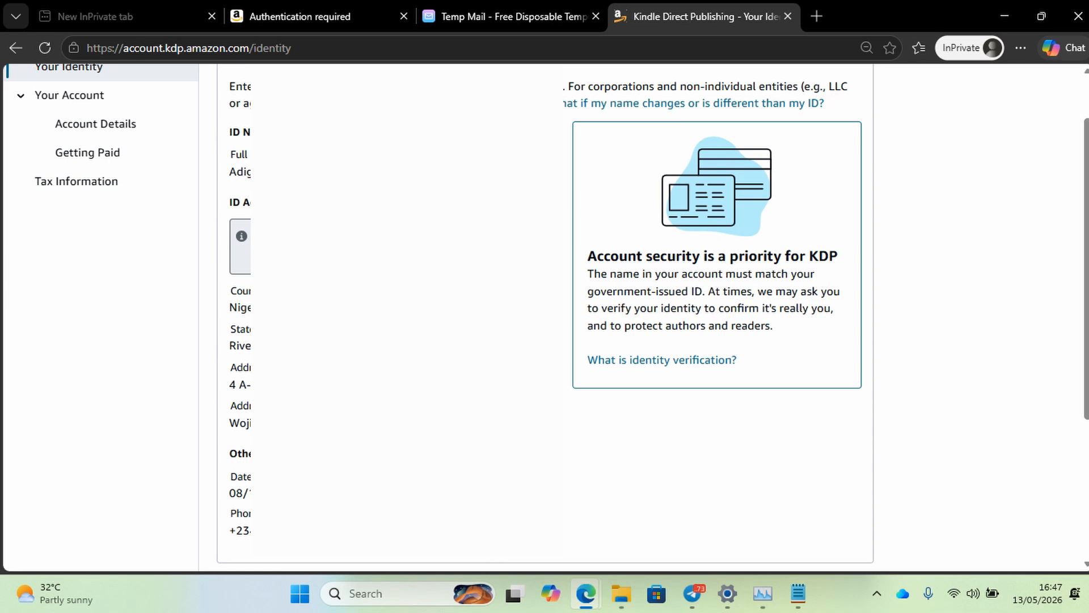
scroll(544, 317, "down", 2)
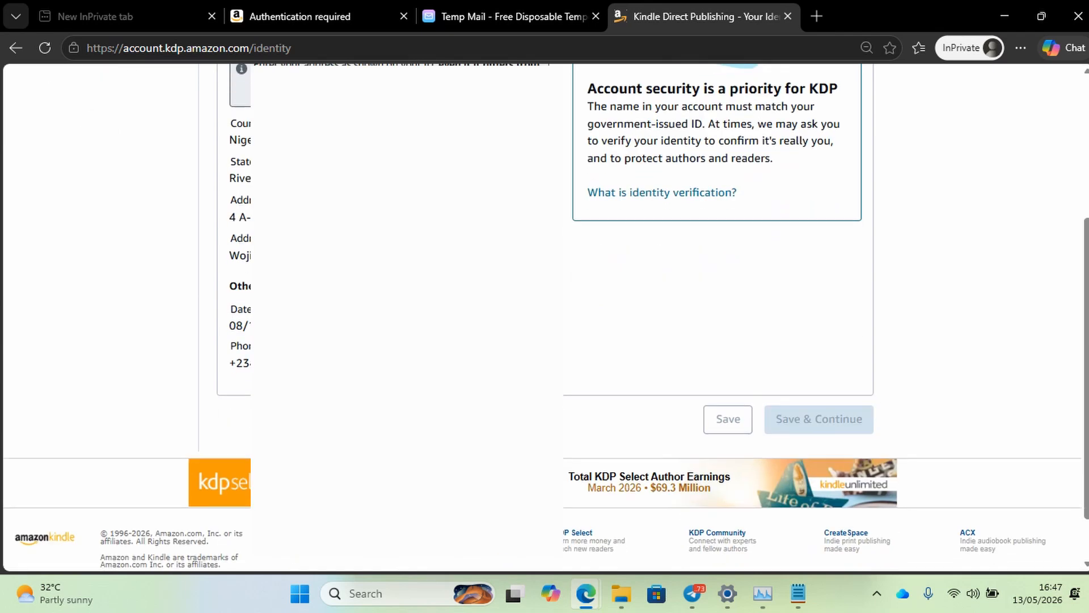
scroll(545, 317, "up", 3)
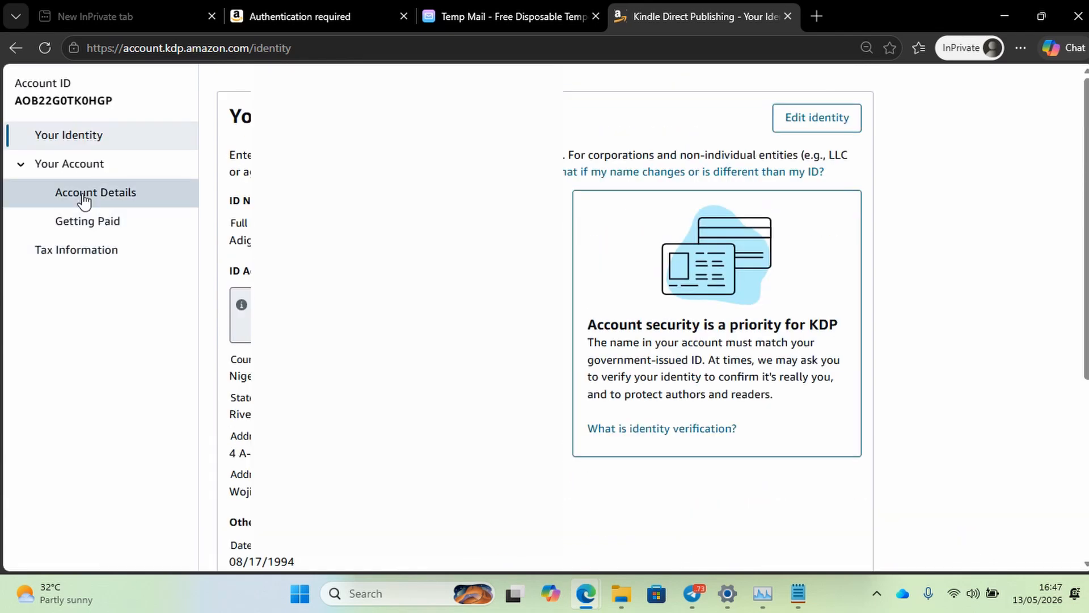
left_click(74, 192)
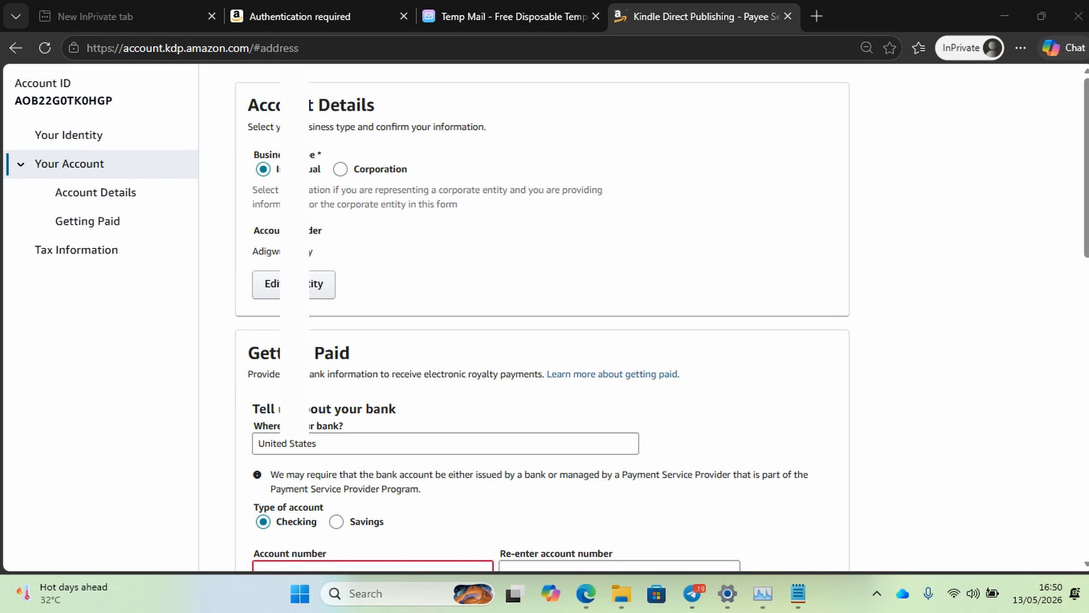
Edit the bank's country field and scroll through the whole Getting Paid form and back up.
scroll(539, 317, "down", 2)
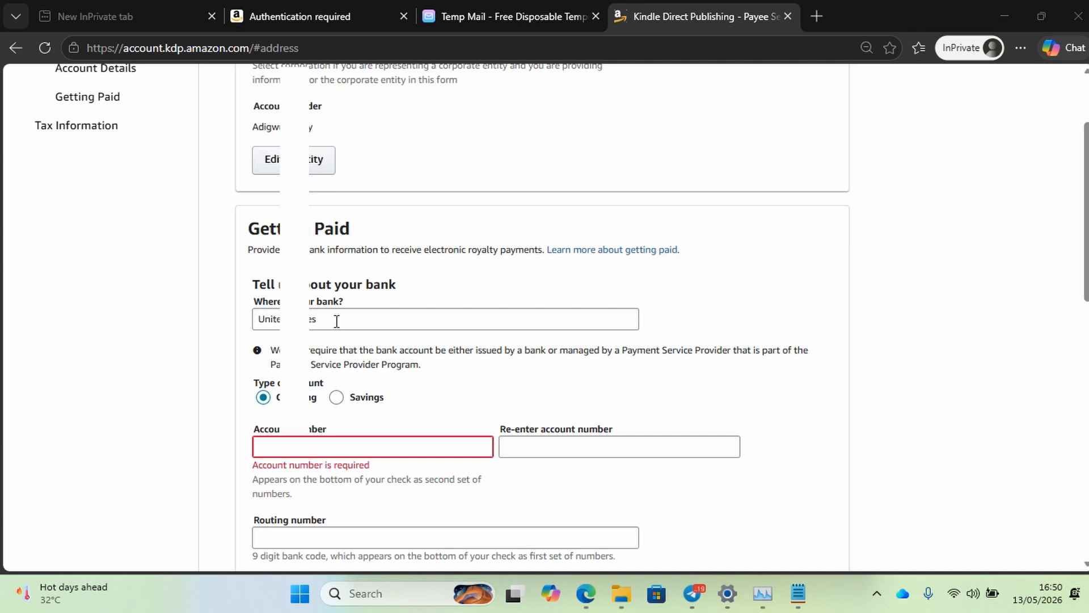
left_click(331, 324)
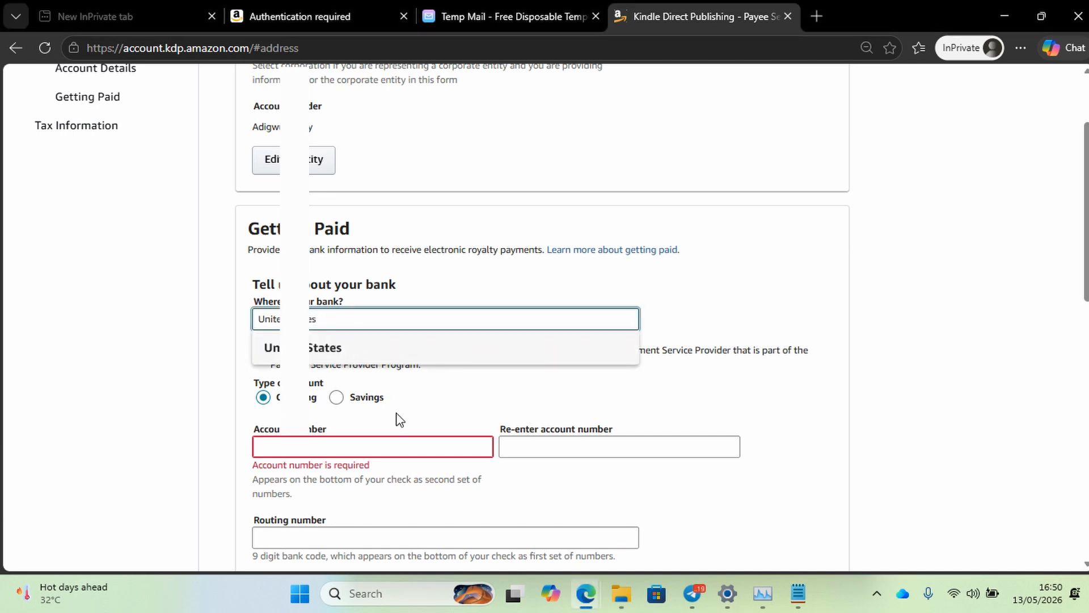
scroll(276, 411, "down", 1)
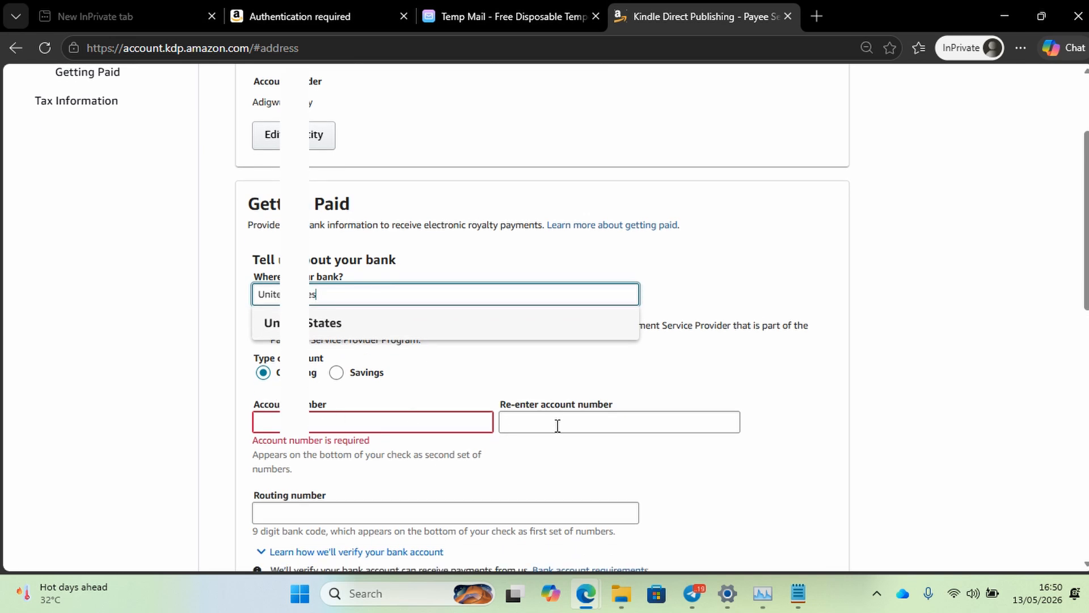
scroll(557, 443, "down", 3)
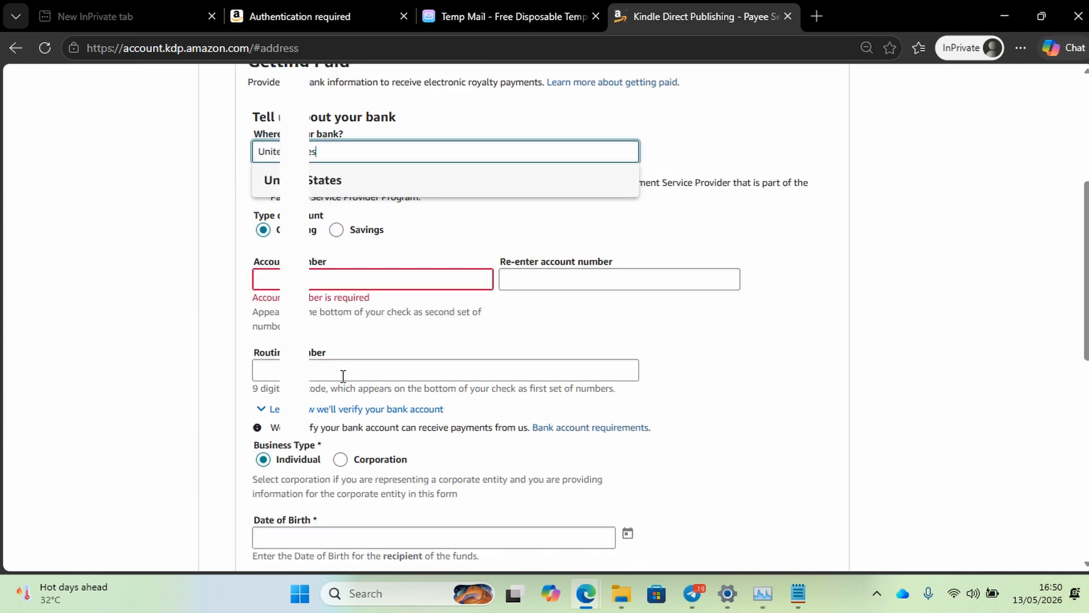
scroll(317, 462, "down", 2)
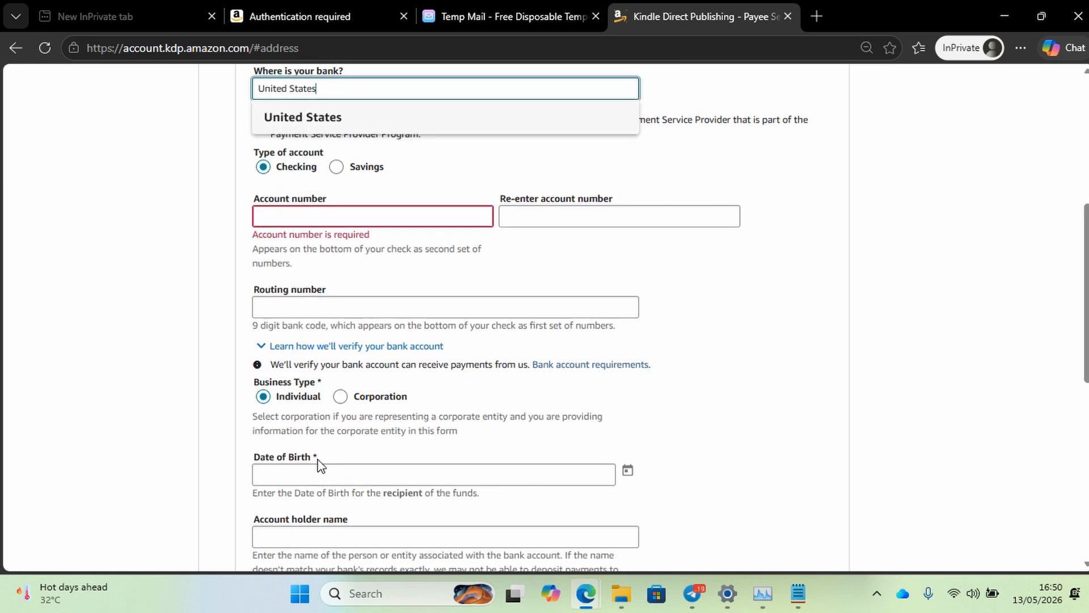
scroll(319, 464, "down", 1)
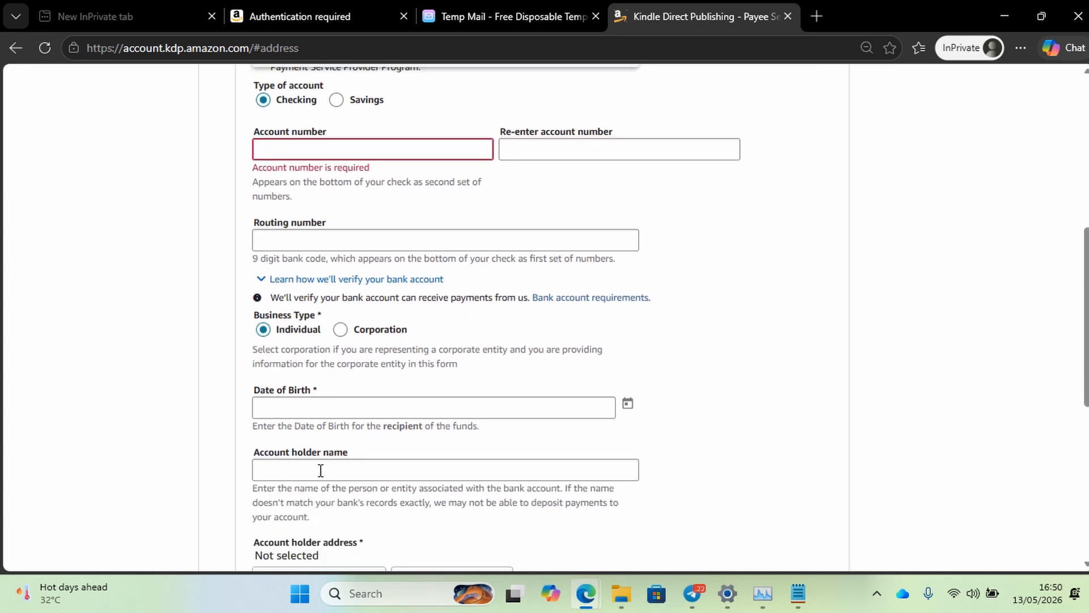
scroll(323, 488, "down", 3)
scroll(324, 492, "down", 1)
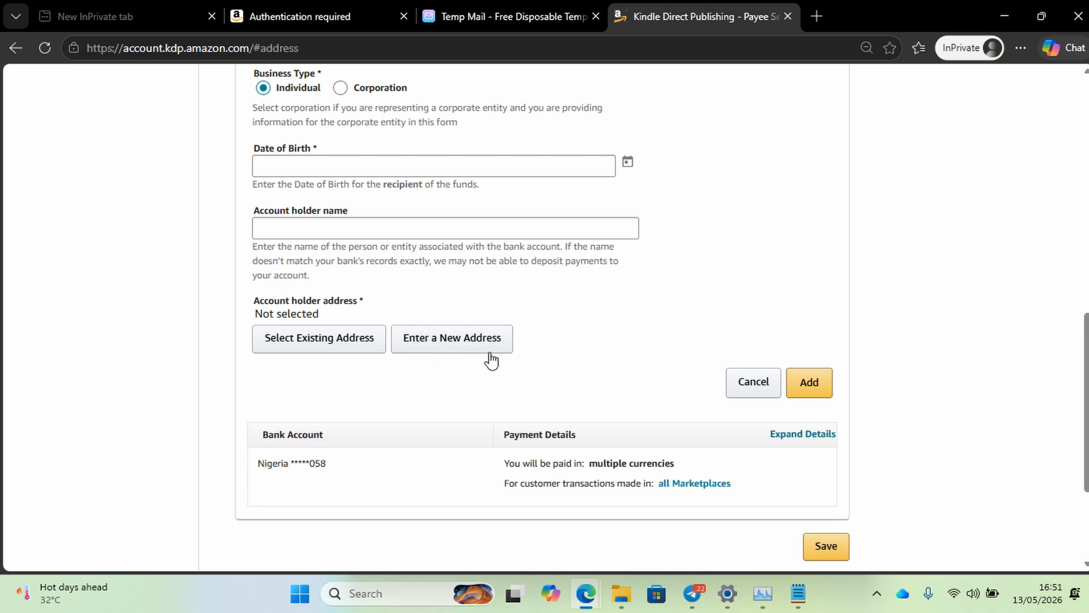
scroll(548, 338, "up", 9)
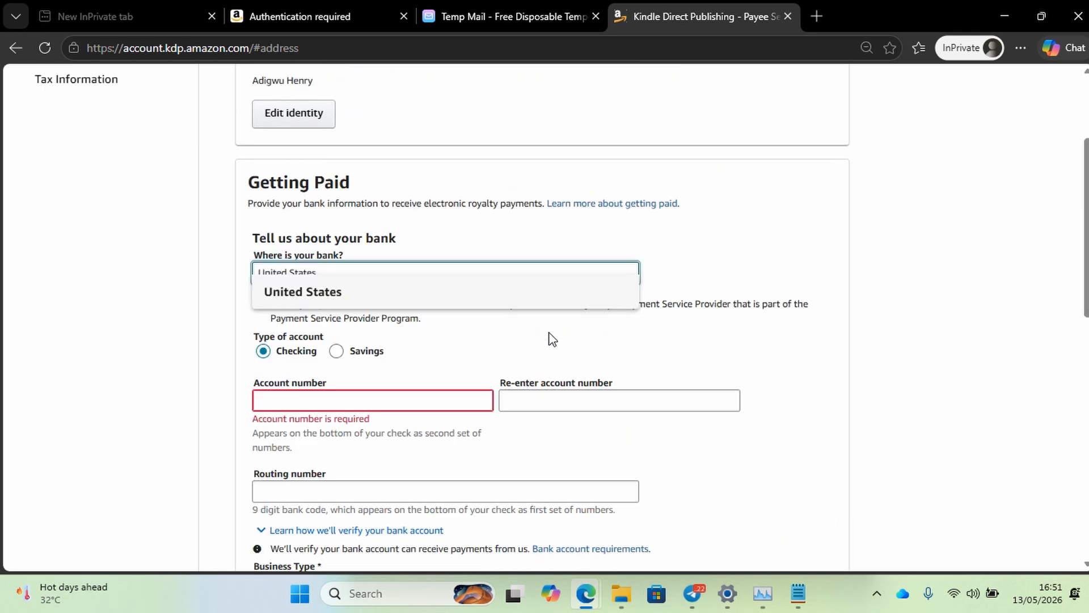
scroll(549, 333, "up", 3)
left_click(340, 169)
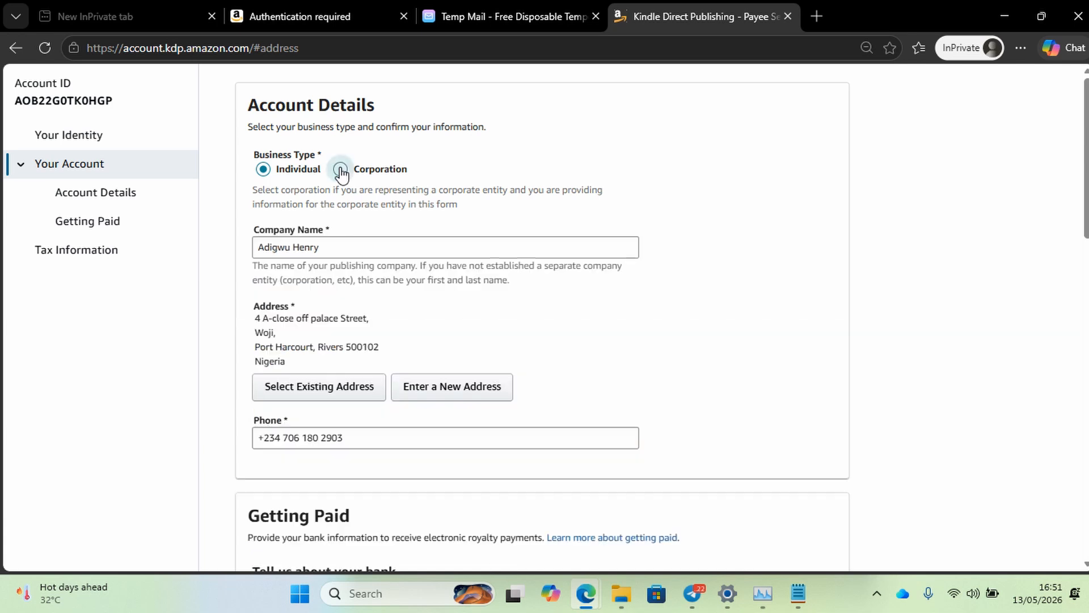
scroll(389, 264, "down", 1)
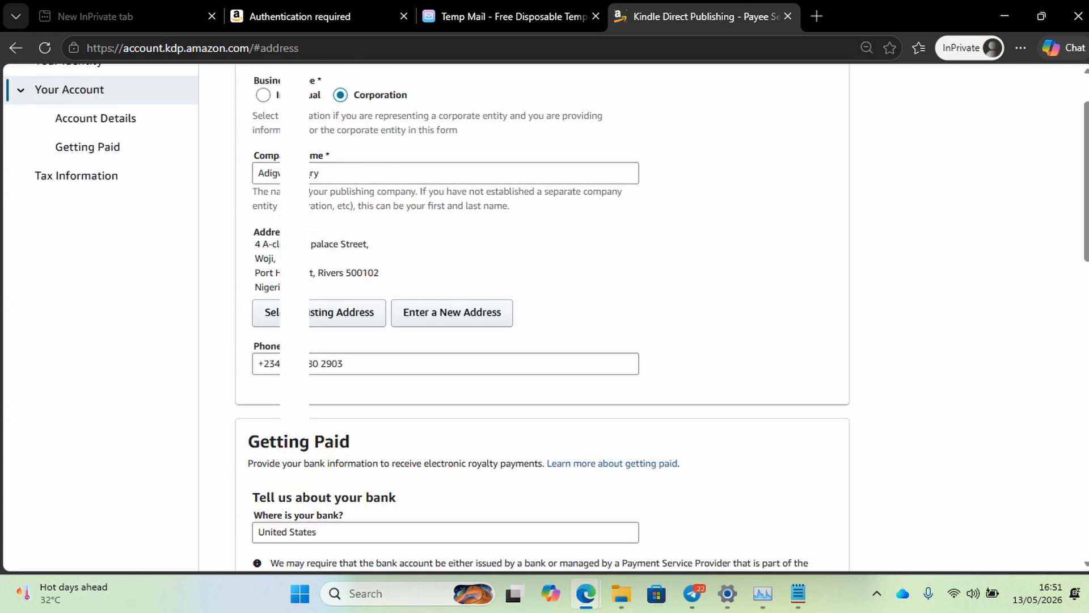
scroll(370, 278, "down", 1)
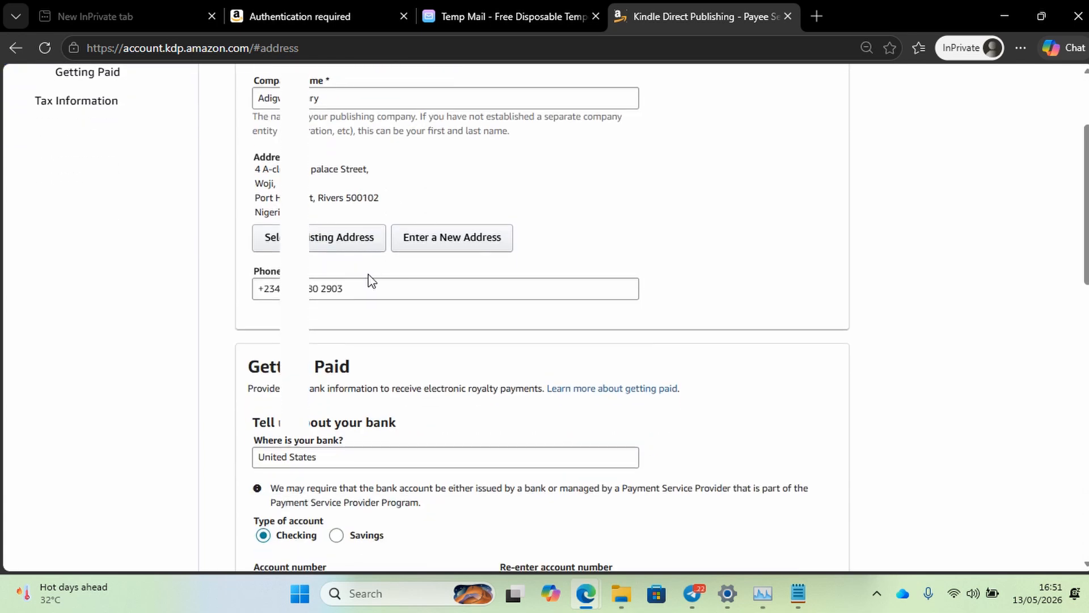
scroll(369, 278, "down", 1)
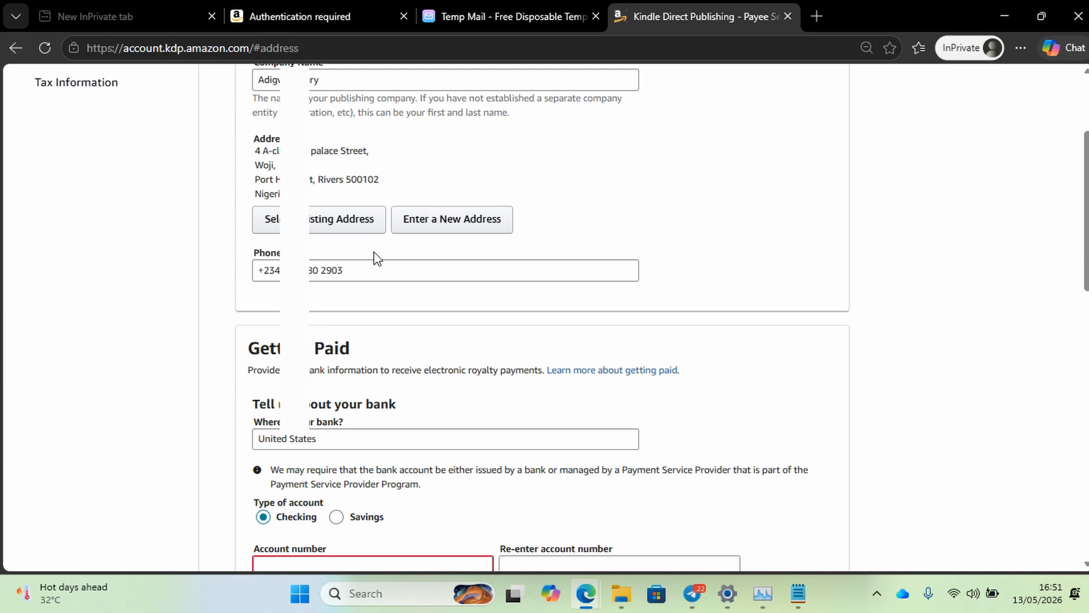
scroll(376, 264, "down", 2)
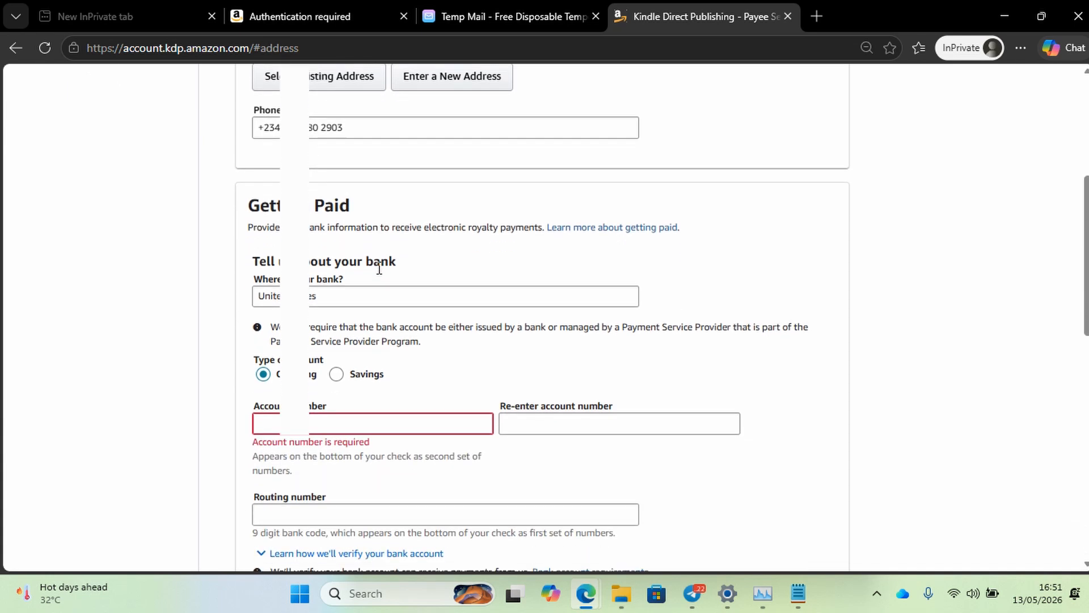
scroll(379, 268, "down", 4)
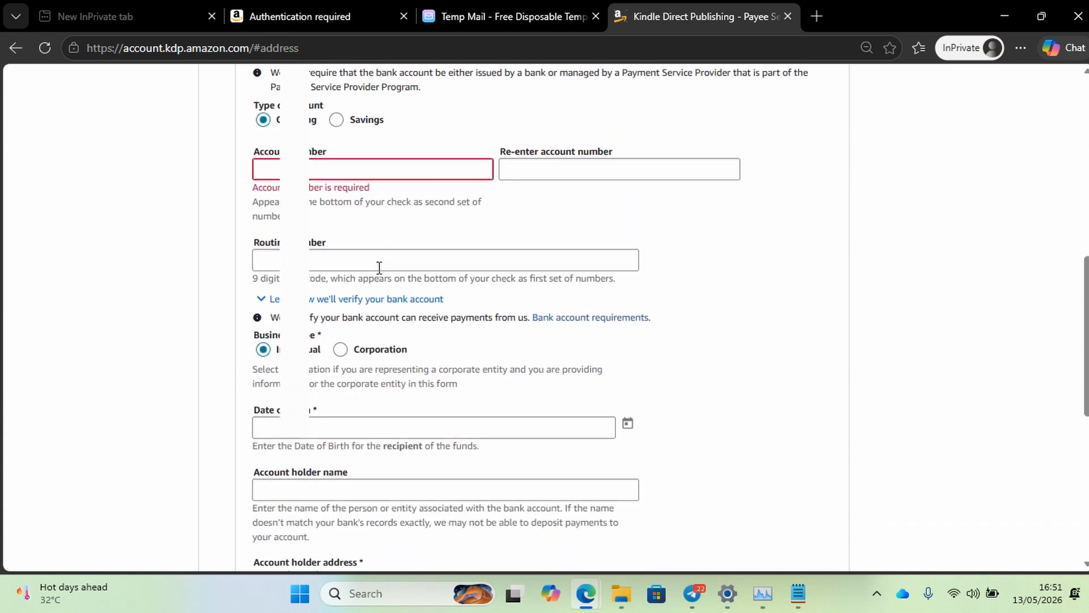
scroll(411, 372, "down", 3)
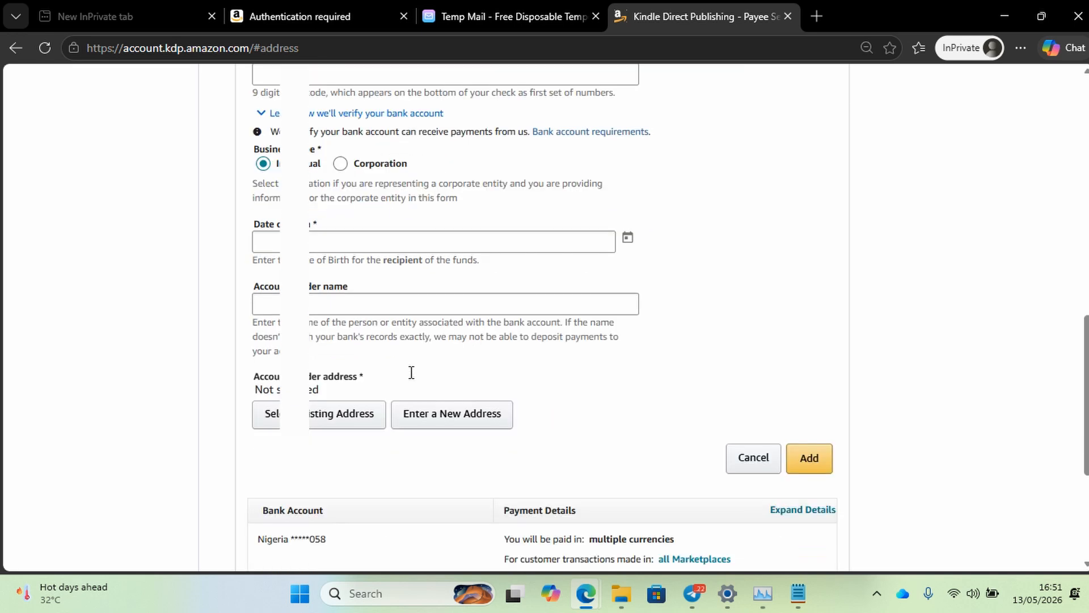
scroll(410, 377, "down", 2)
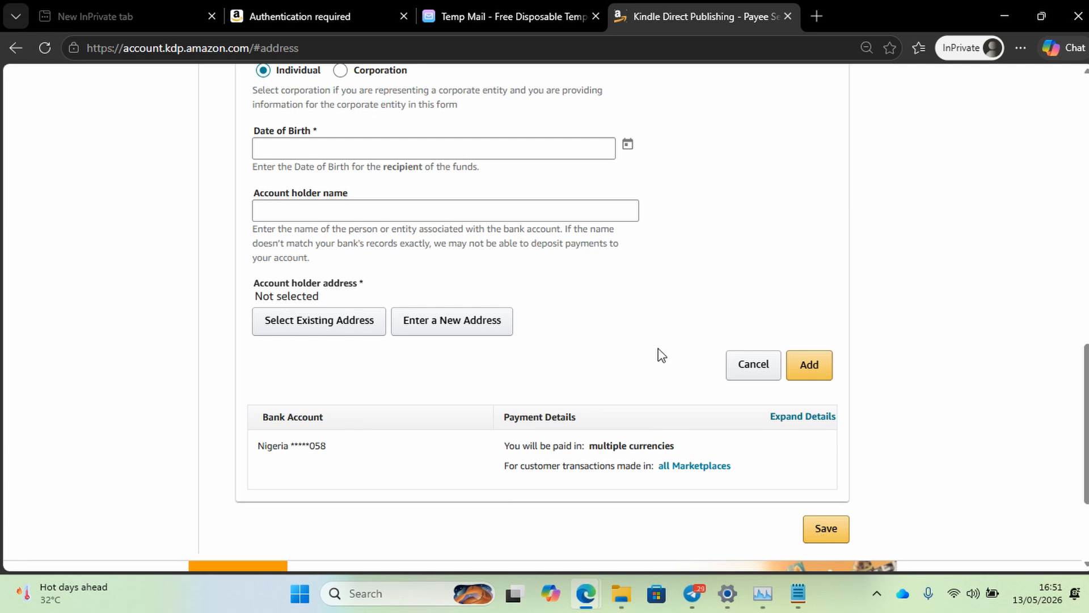
scroll(659, 354, "up", 1)
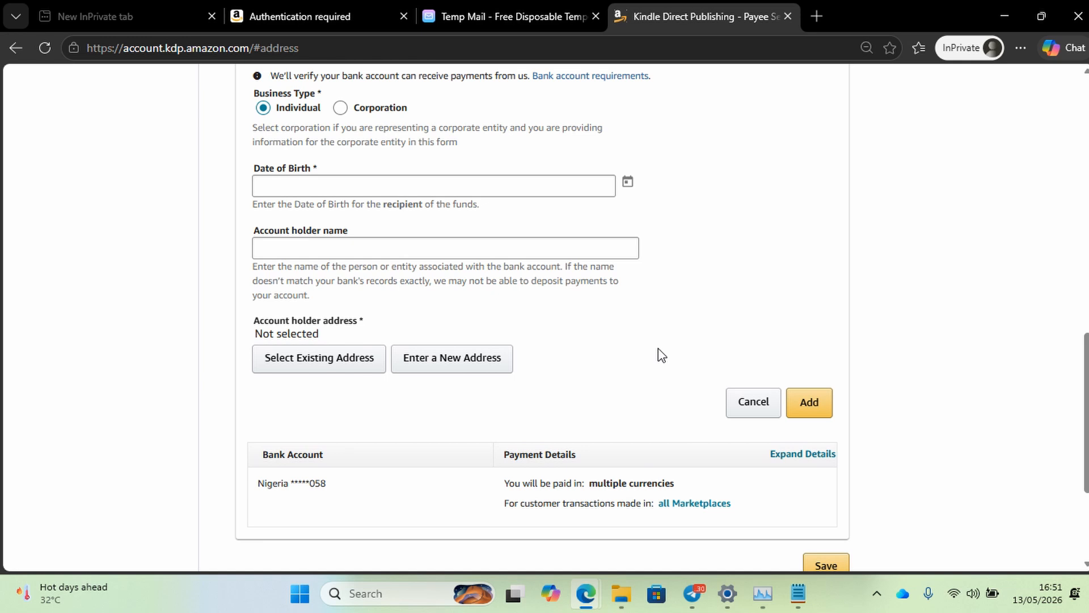
scroll(661, 355, "down", 4)
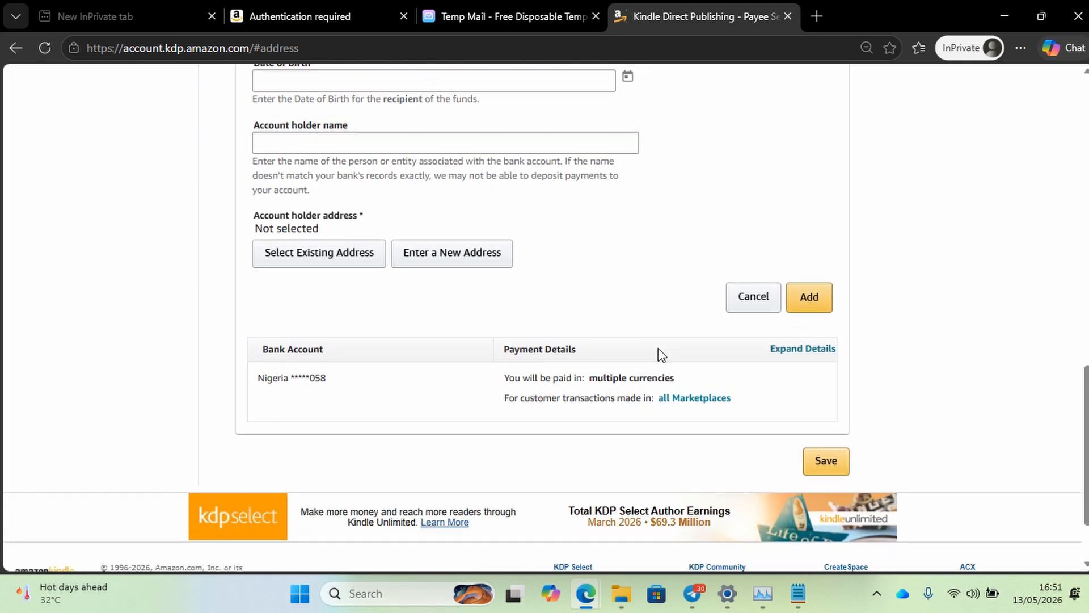
scroll(661, 354, "up", 15)
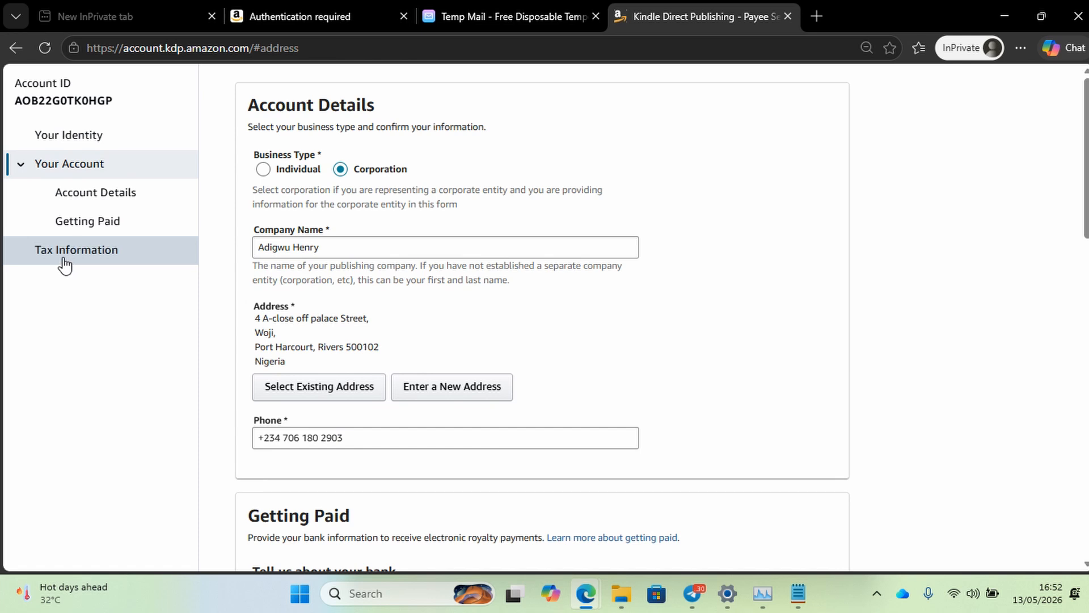
Leave the account page without saving to reach the United States Tax Information summary.
left_click(63, 257)
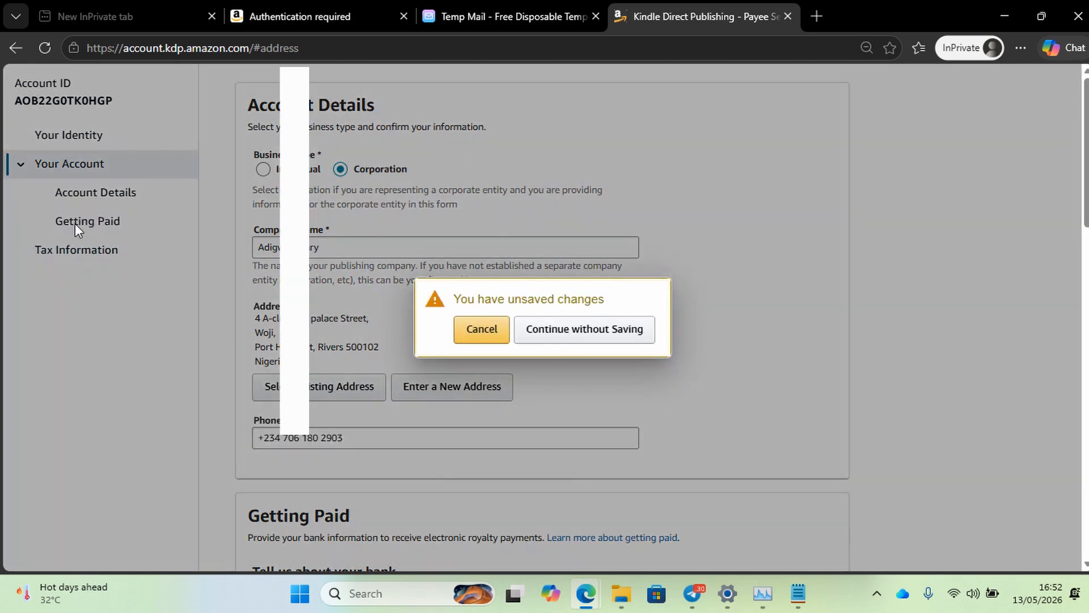
left_click(482, 329)
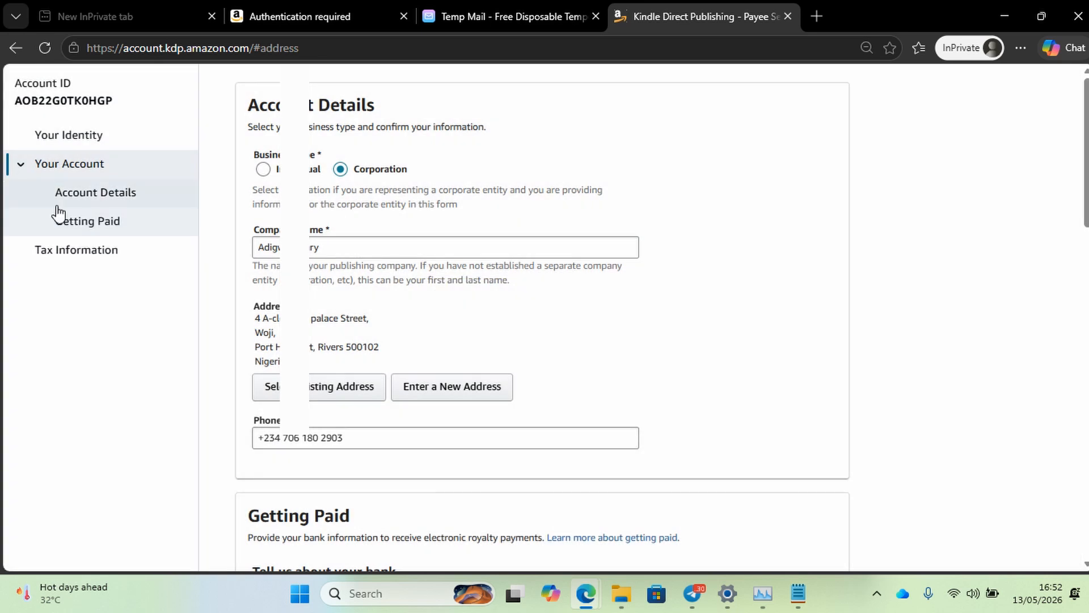
left_click(56, 224)
scroll(322, 377, "down", 10)
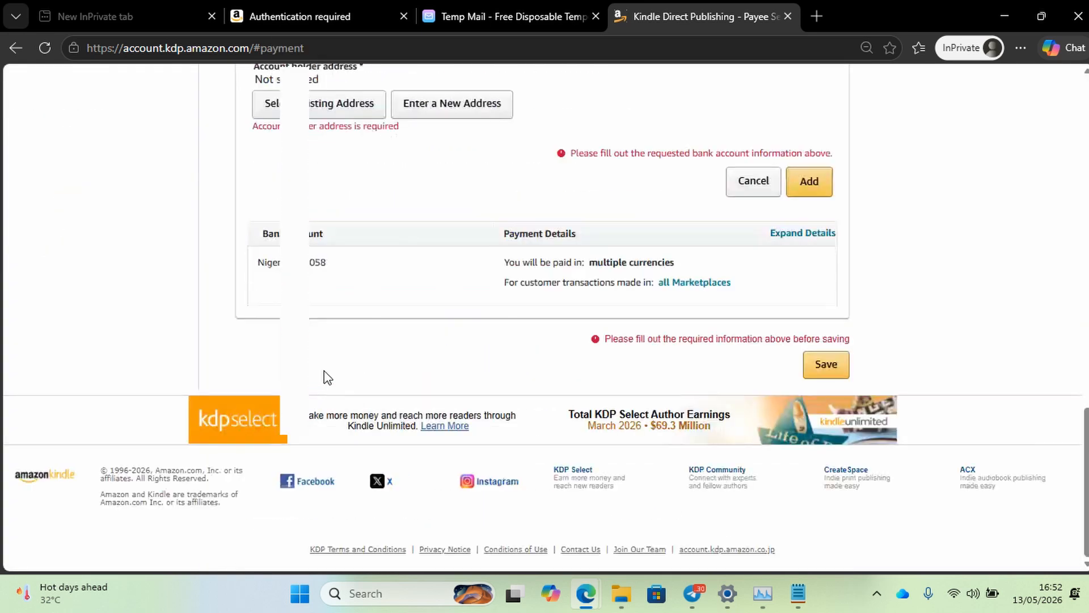
scroll(324, 369, "up", 10)
left_click(56, 248)
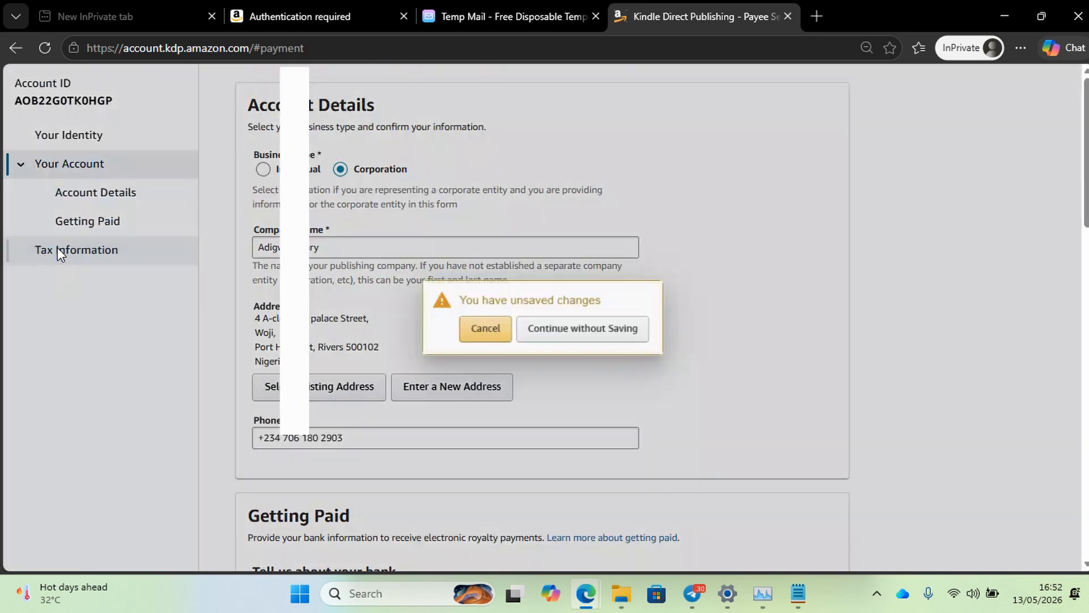
left_click(565, 330)
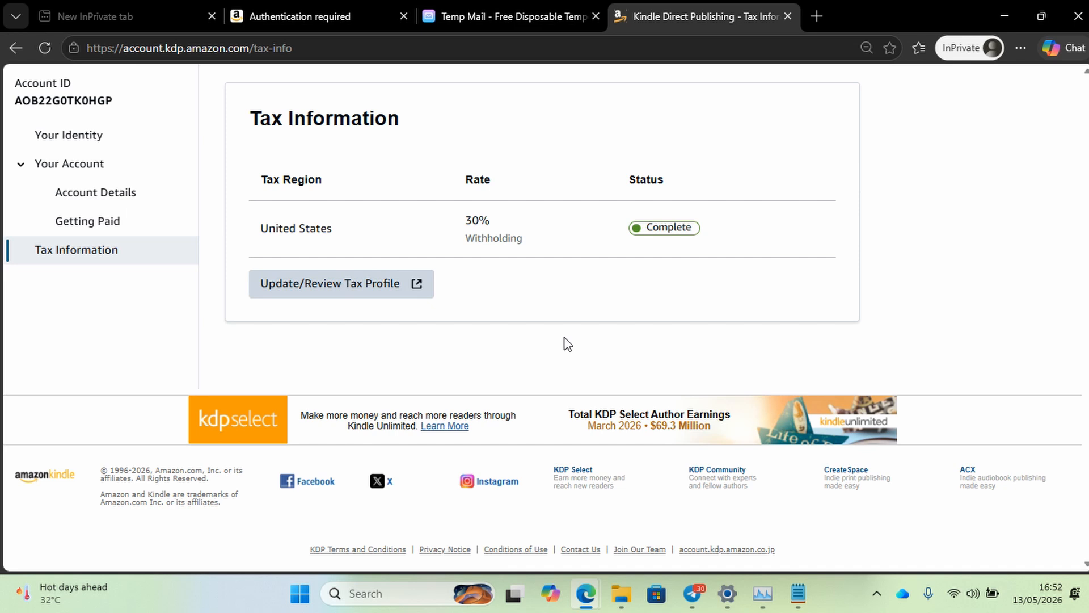
Open Update/Review Tax Profile and scroll the Tax Dashboard to the validated tax profile card.
left_click(343, 292)
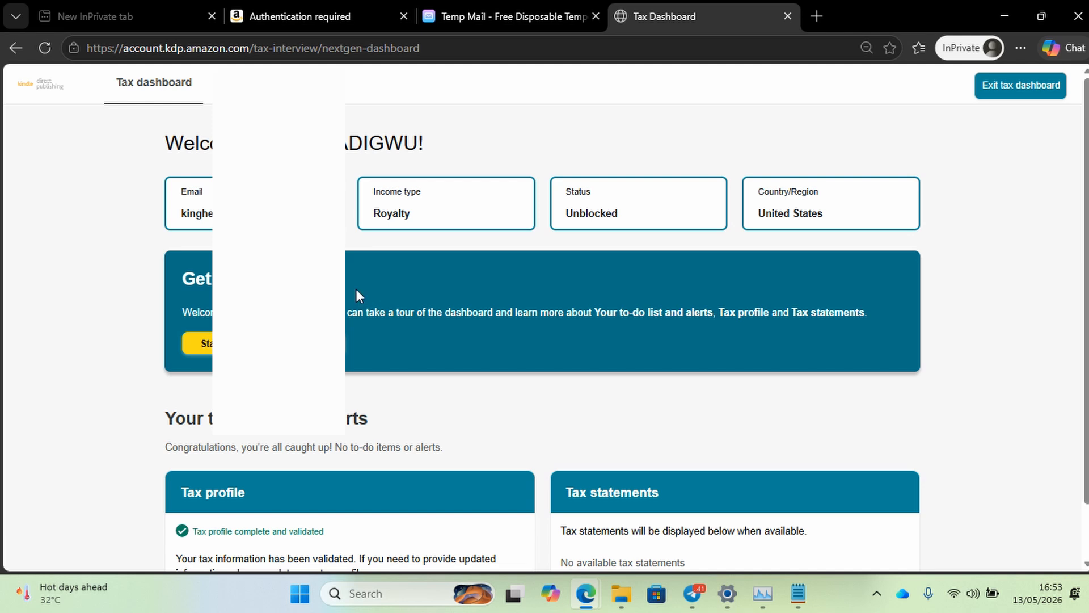
mouse_move(1046, 283)
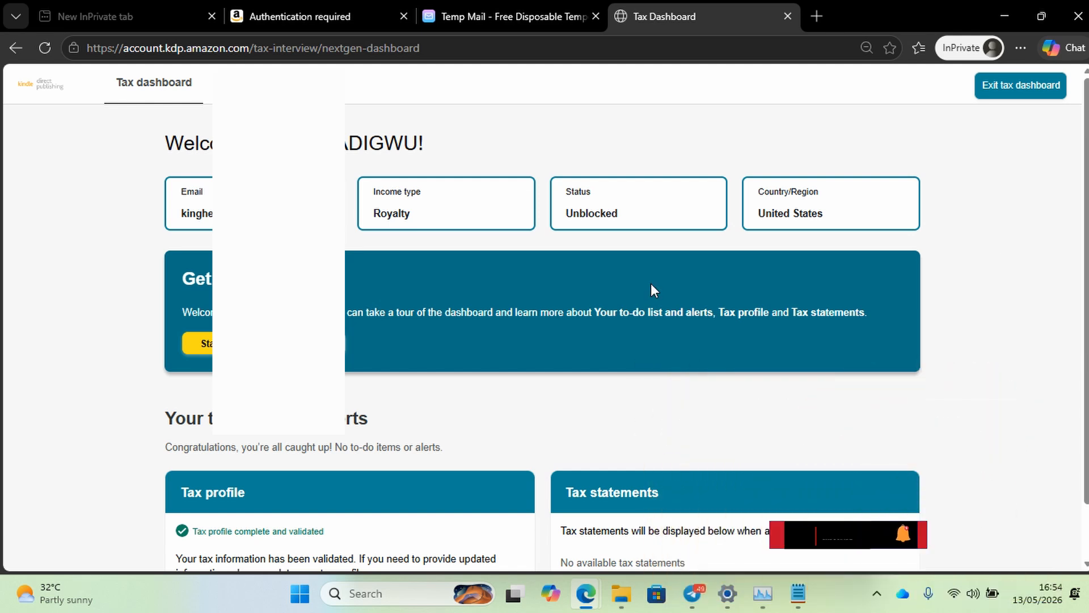
scroll(643, 290, "down", 1)
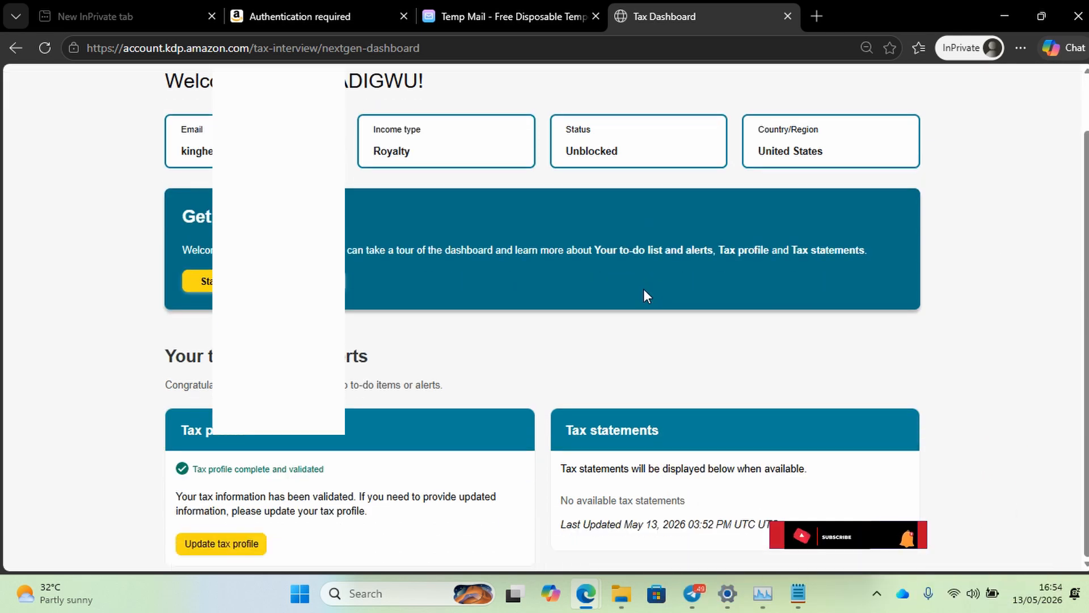
scroll(643, 290, "up", 1)
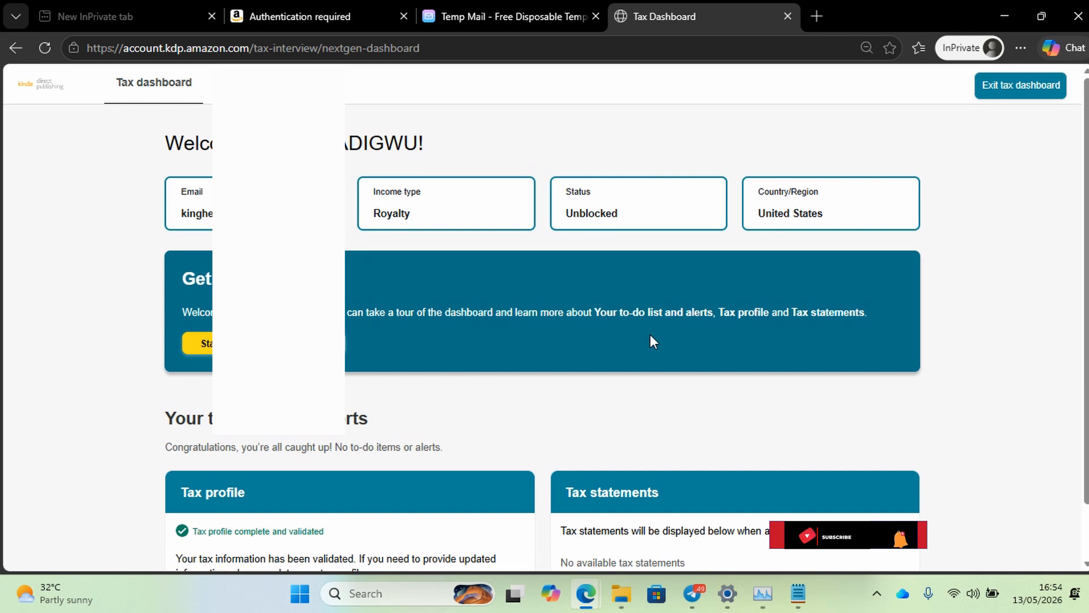
scroll(650, 339, "down", 1)
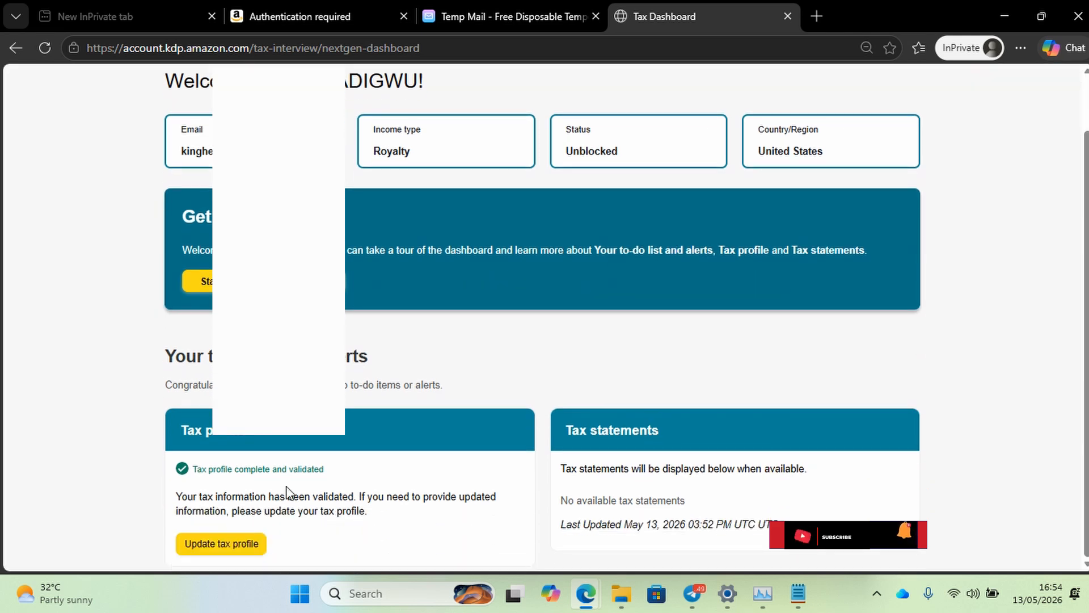
Launch Update tax profile and scroll the prefilled Individual, Nigerian-address interview down to the TIN section.
left_click(243, 544)
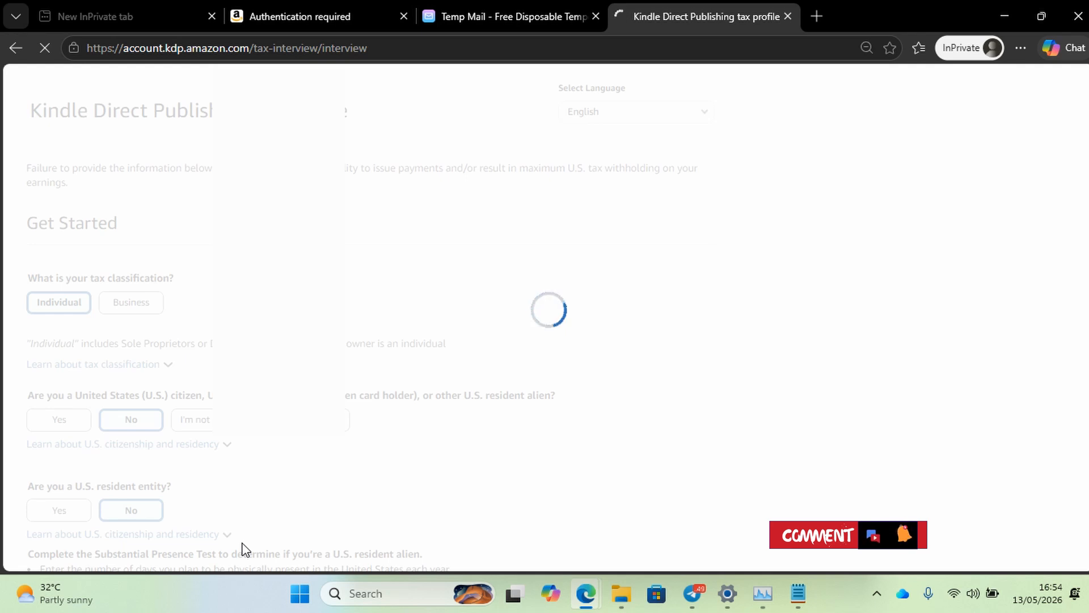
mouse_move(1085, 193)
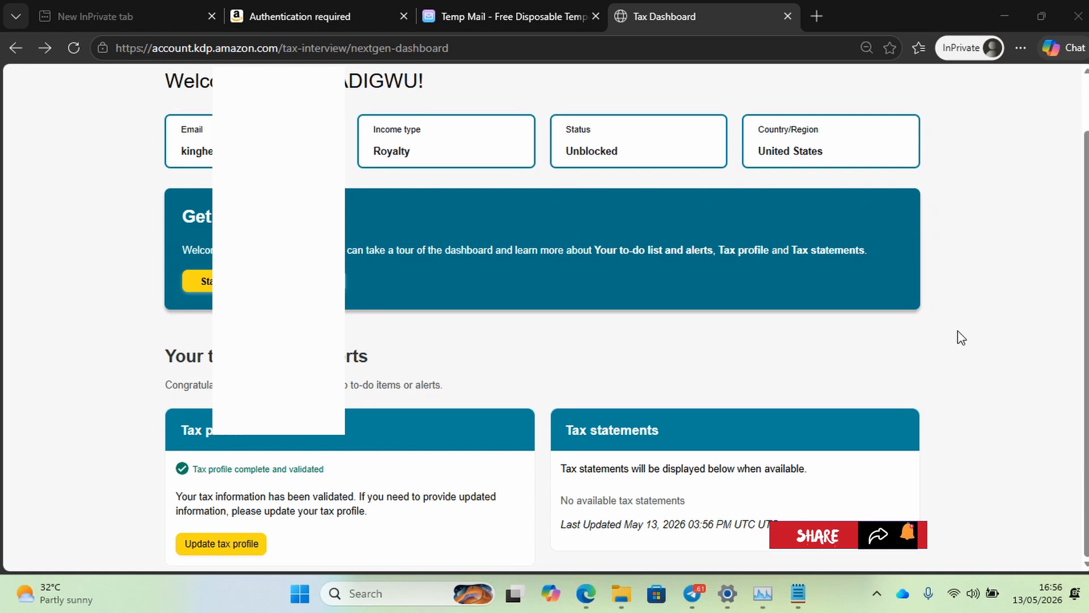
left_click(237, 543)
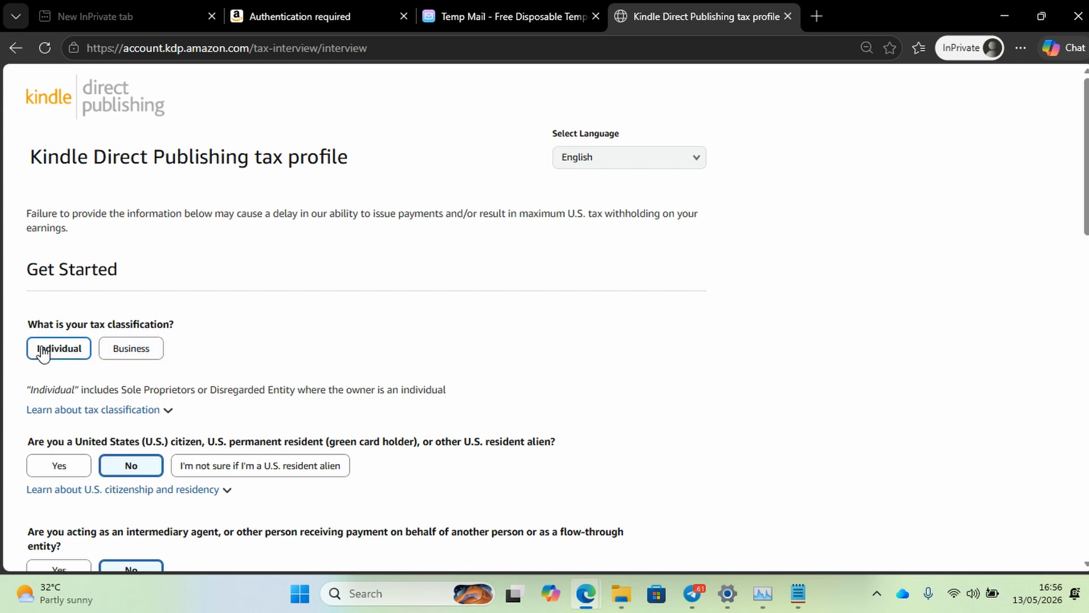
scroll(150, 373, "down", 2)
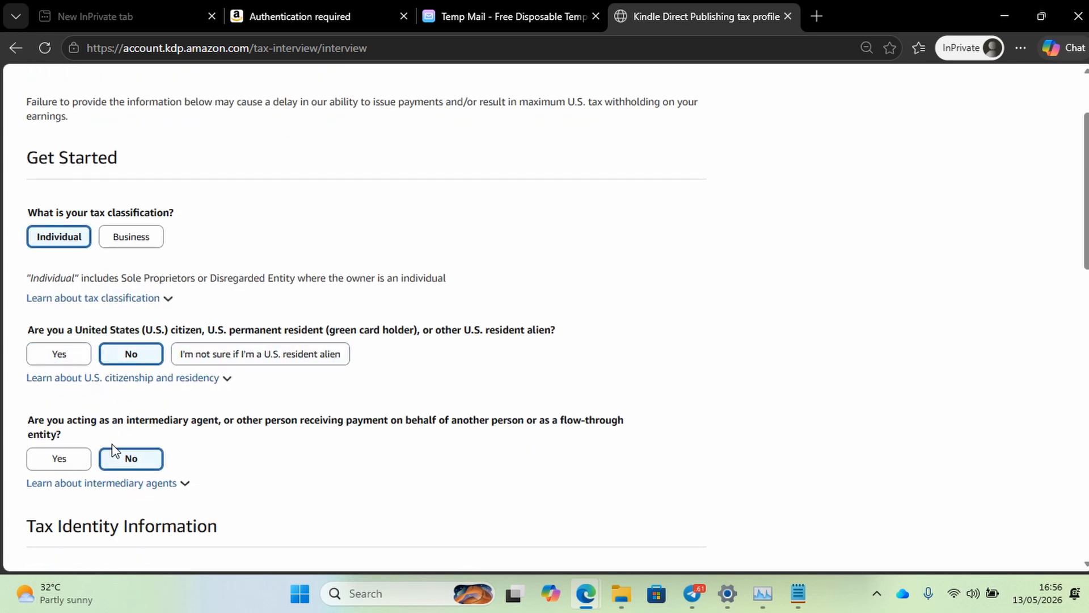
scroll(113, 451, "down", 2)
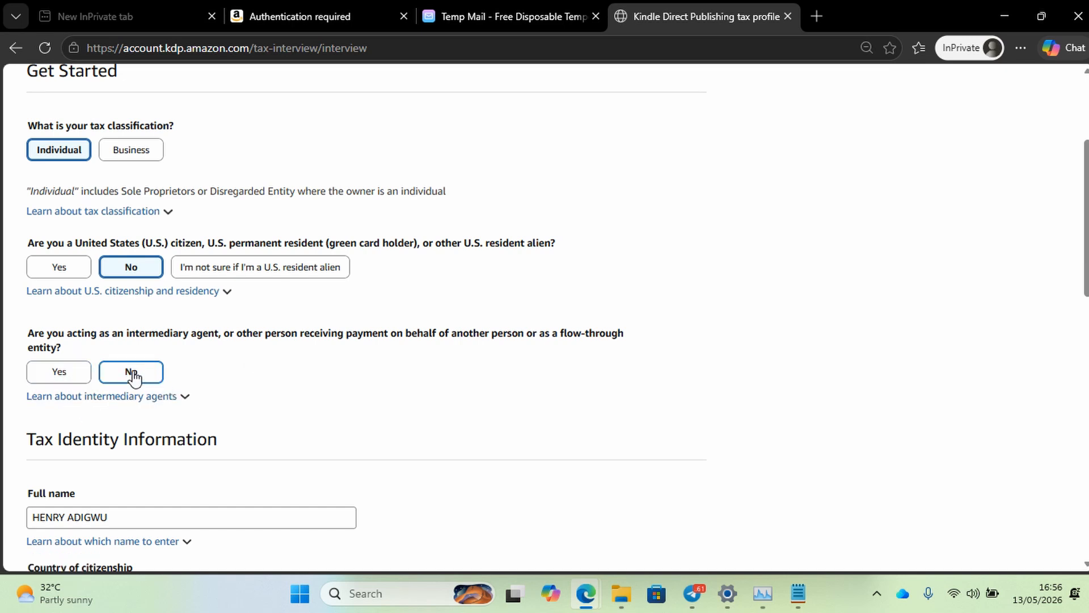
scroll(278, 434, "down", 6)
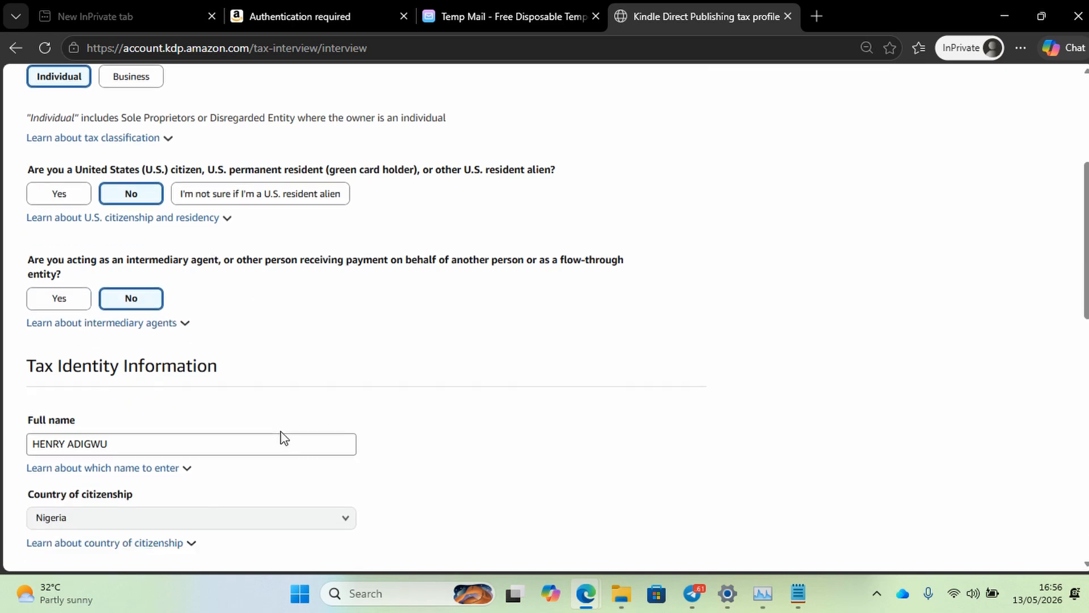
scroll(283, 438, "down", 3)
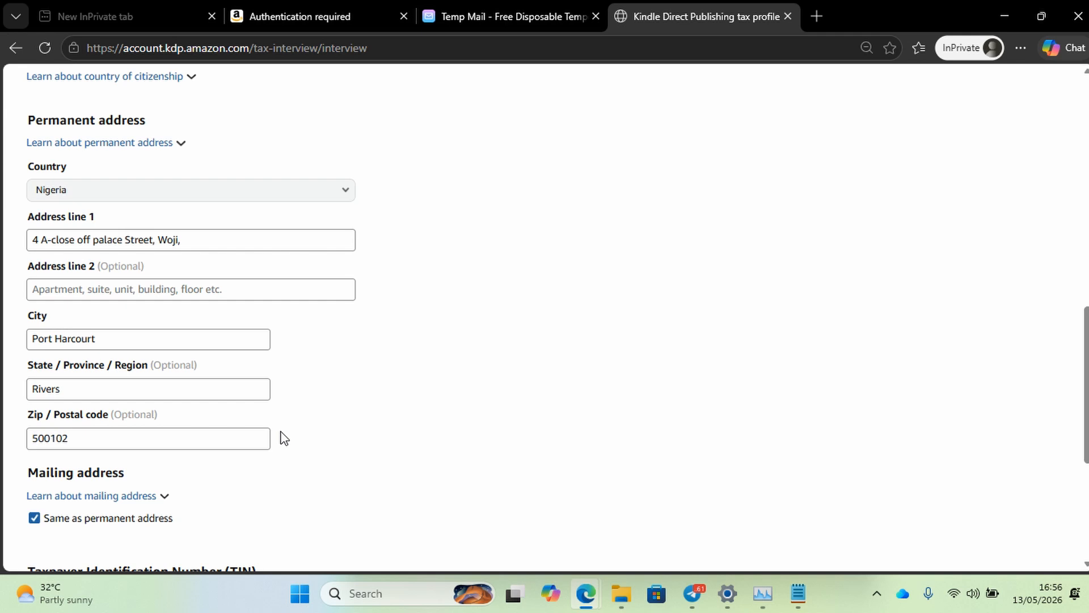
scroll(229, 360, "down", 5)
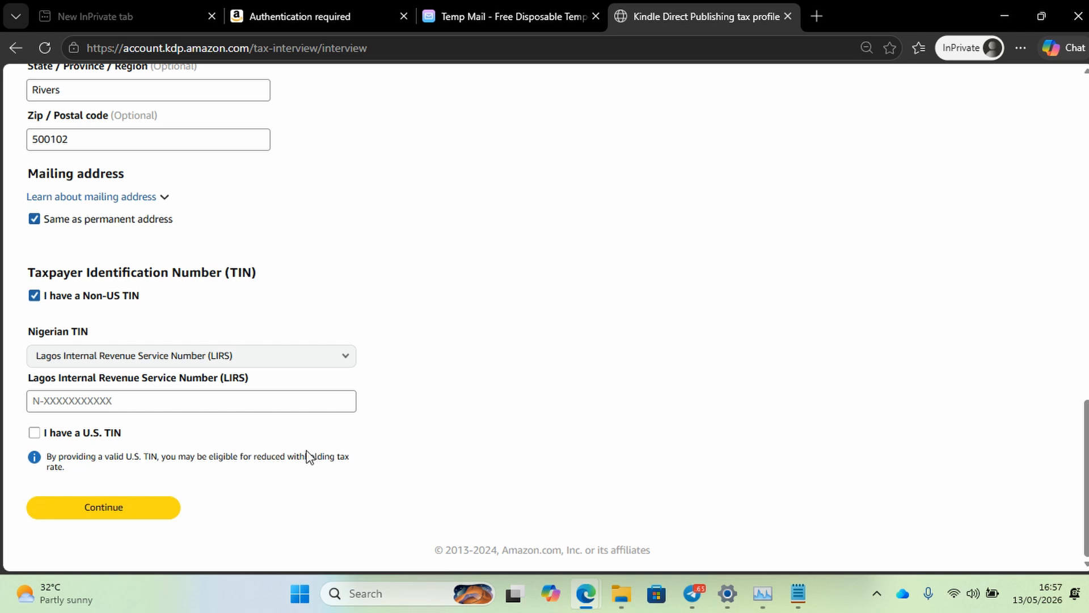
left_click(35, 434)
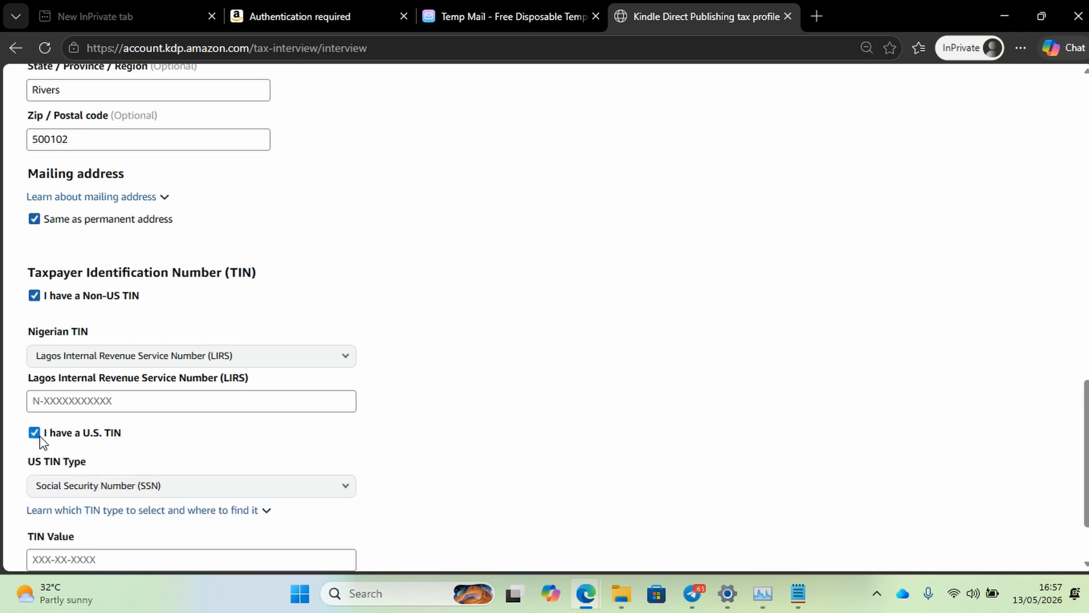
scroll(126, 451, "down", 2)
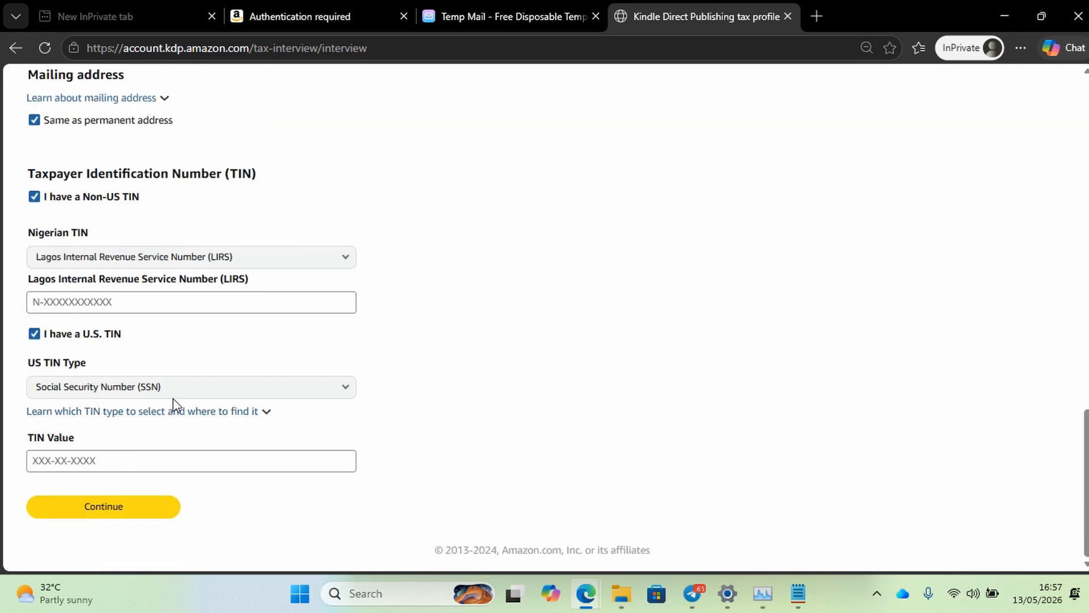
left_click(275, 387)
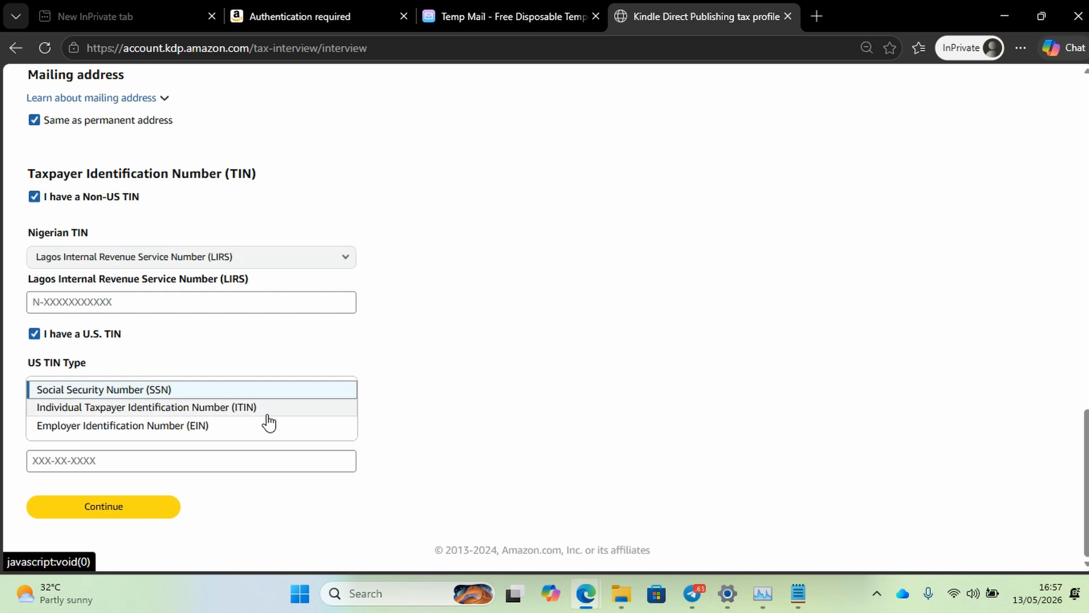
left_click(472, 405)
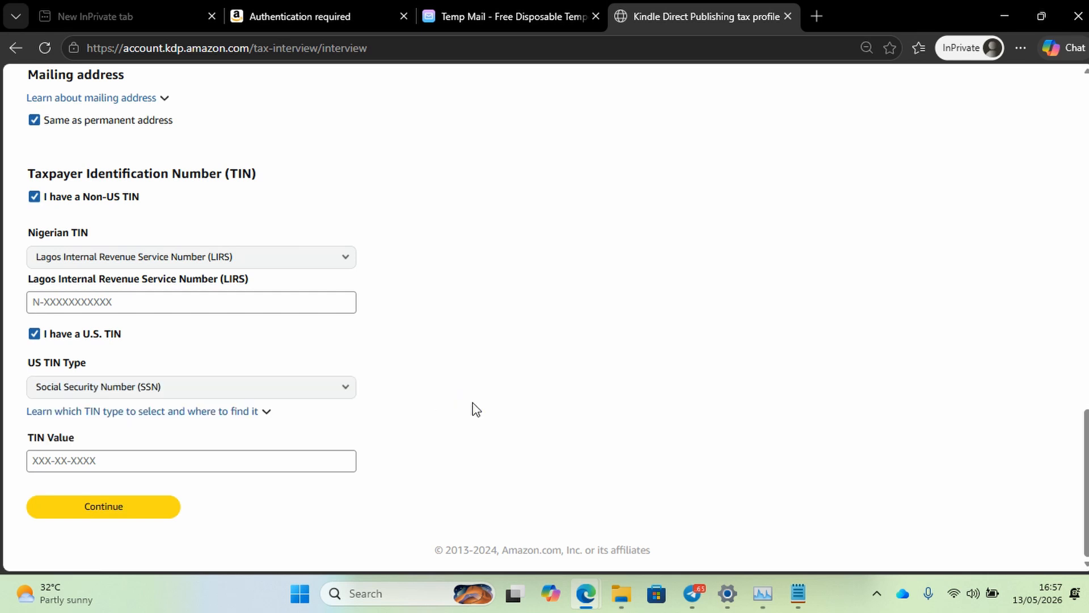
left_click(326, 387)
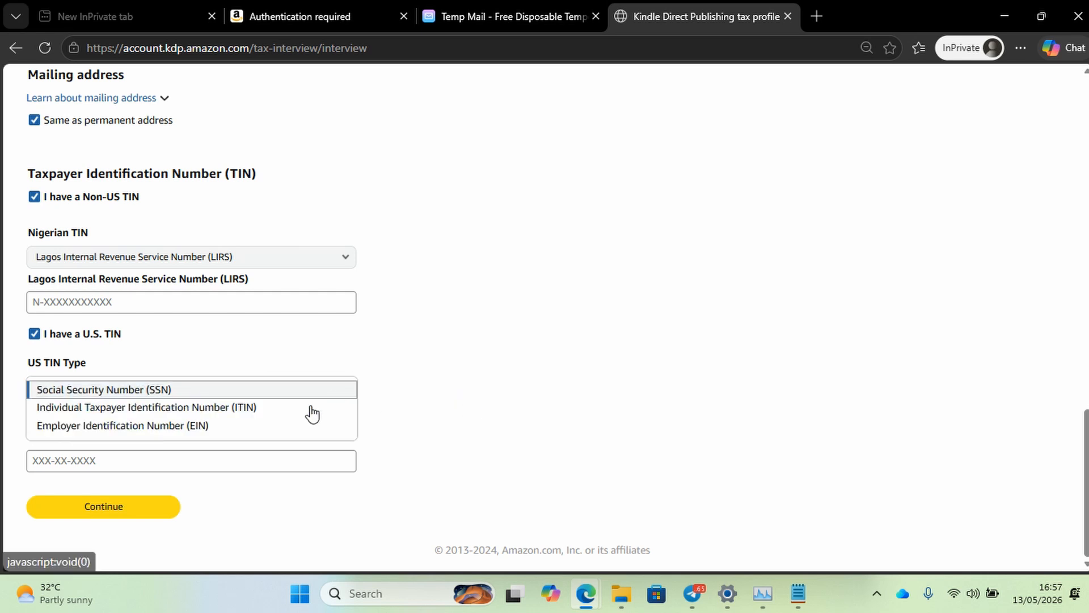
left_click(454, 416)
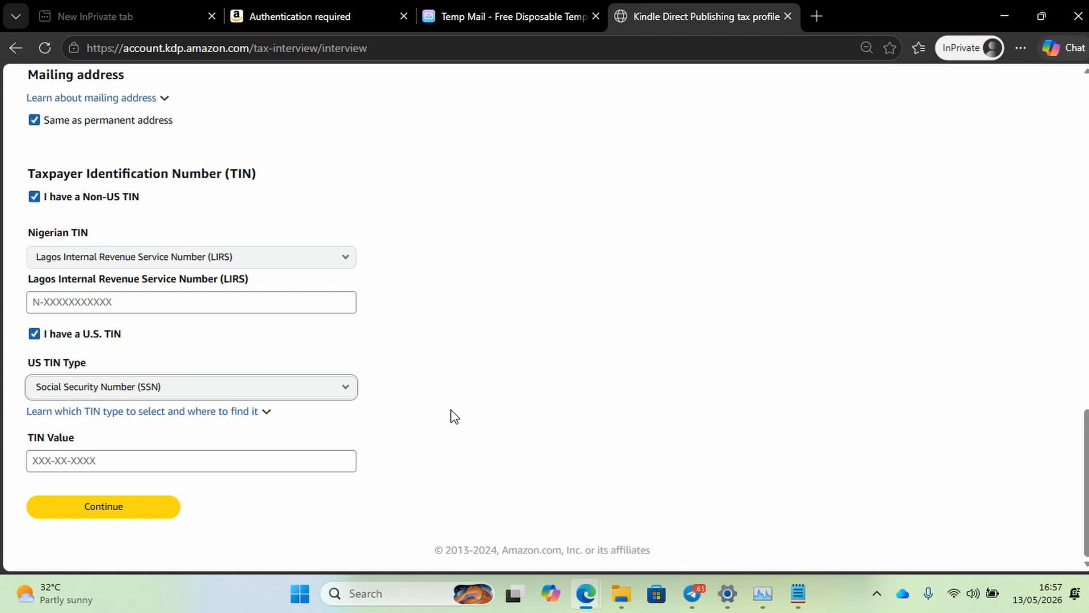
scroll(452, 415, "up", 2)
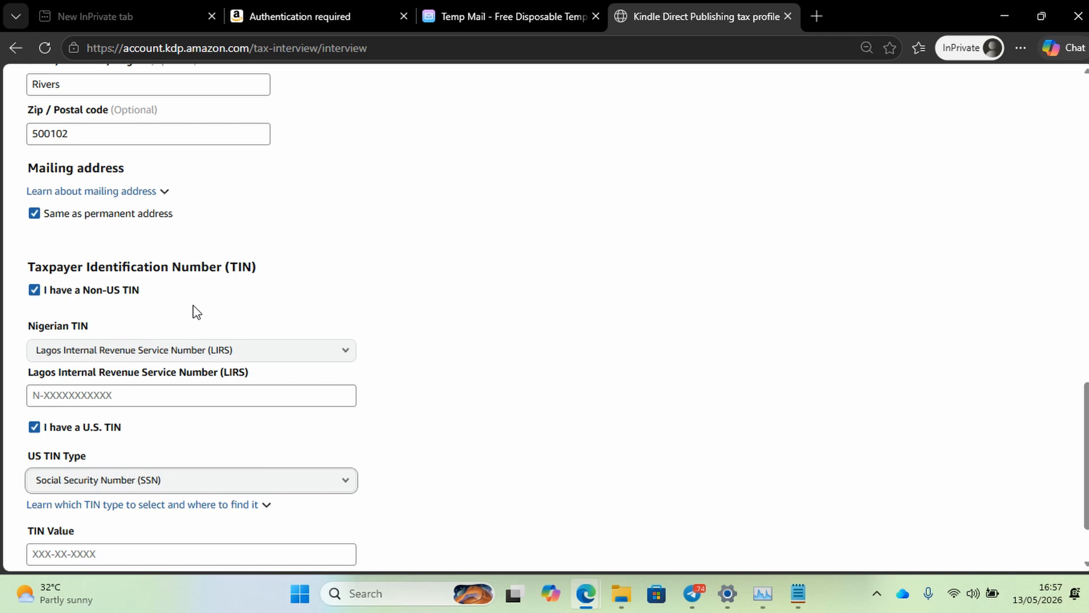
left_click(34, 428)
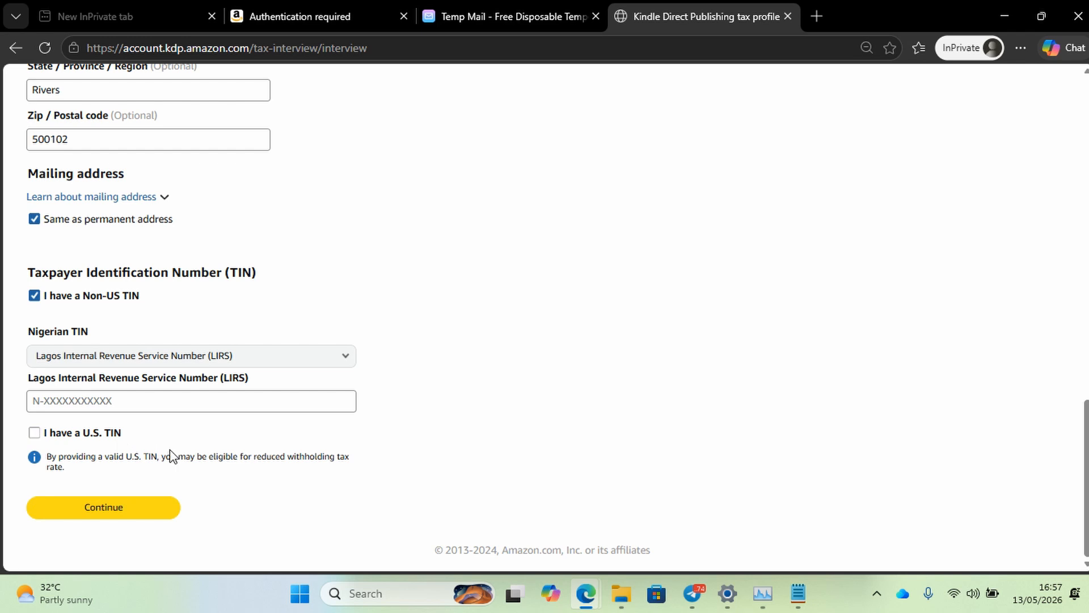
Advance the interview to the Lagos Internal Revenue Service Number field.
left_click(145, 507)
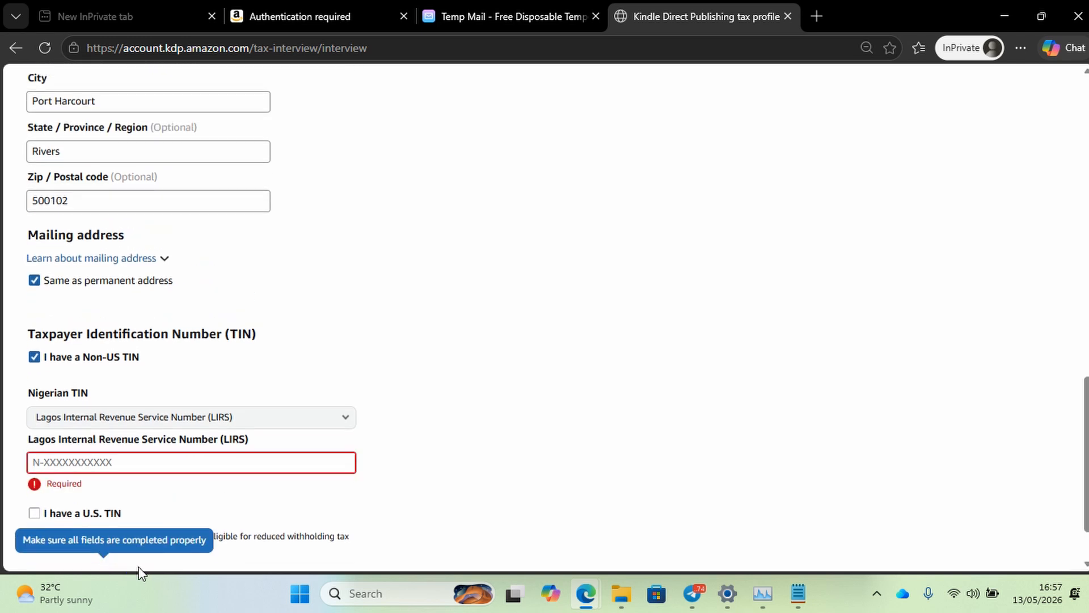
scroll(163, 513, "down", 1)
scroll(214, 455, "up", 5)
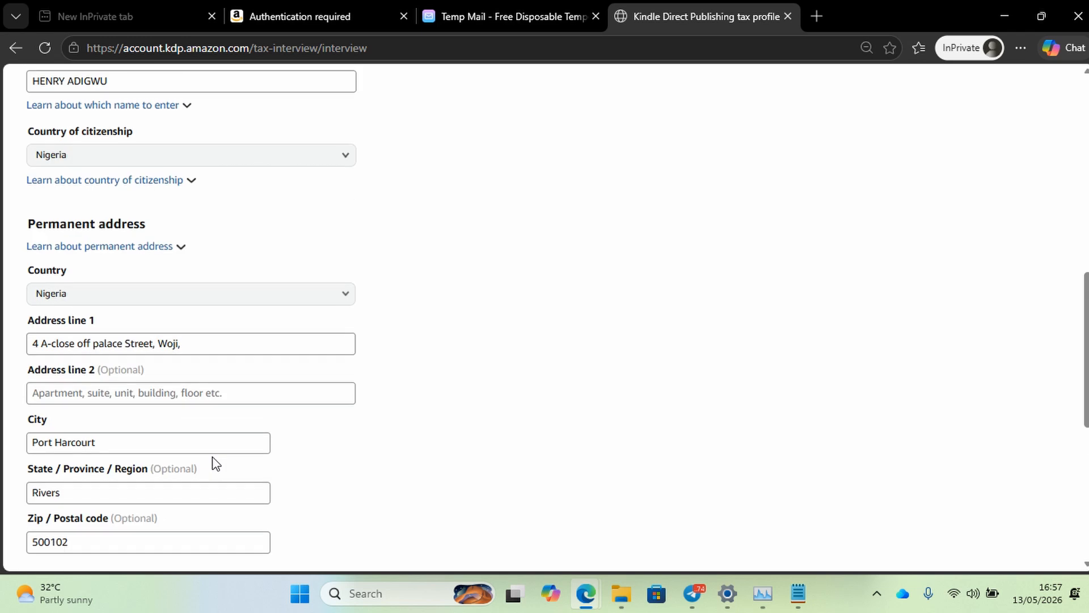
scroll(216, 463, "down", 1)
scroll(215, 463, "up", 4)
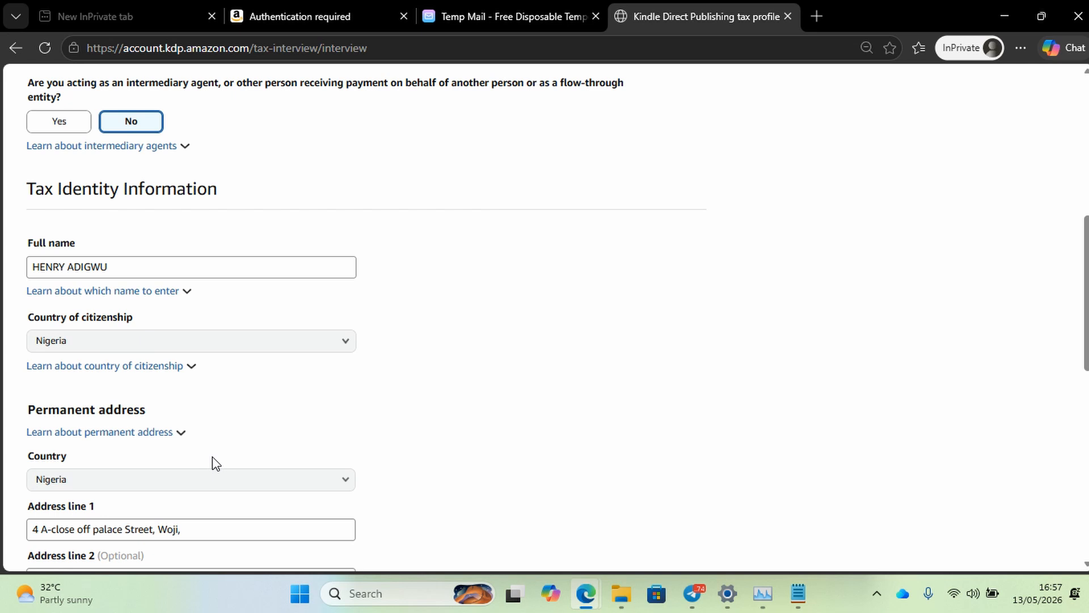
scroll(841, 278, "down", 10)
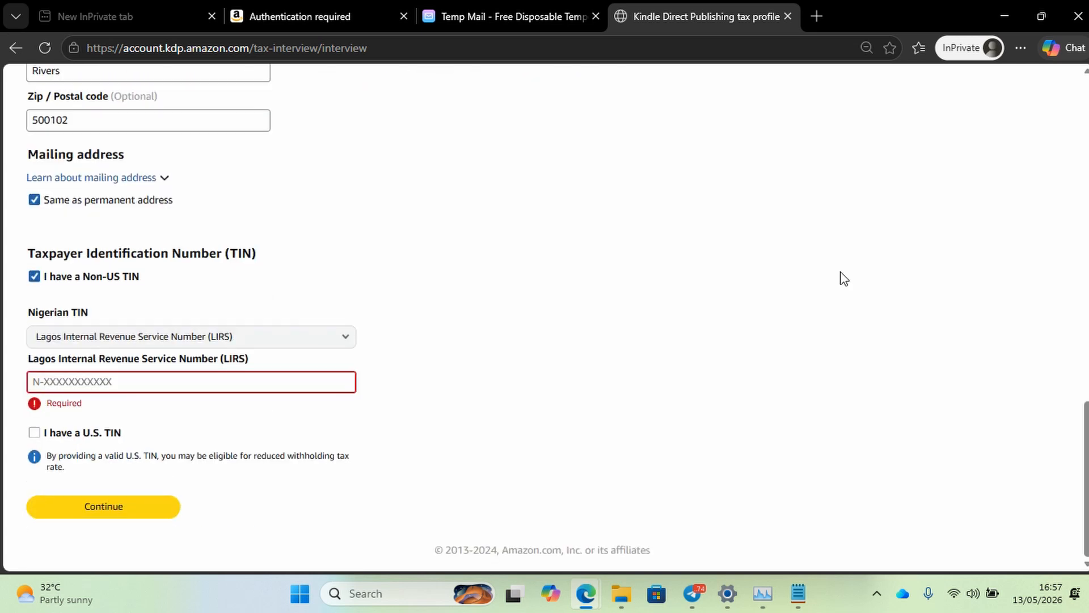
Enter the taxpayer's LIRS number, trimming stray dashes, and attempt to continue.
left_click(130, 385)
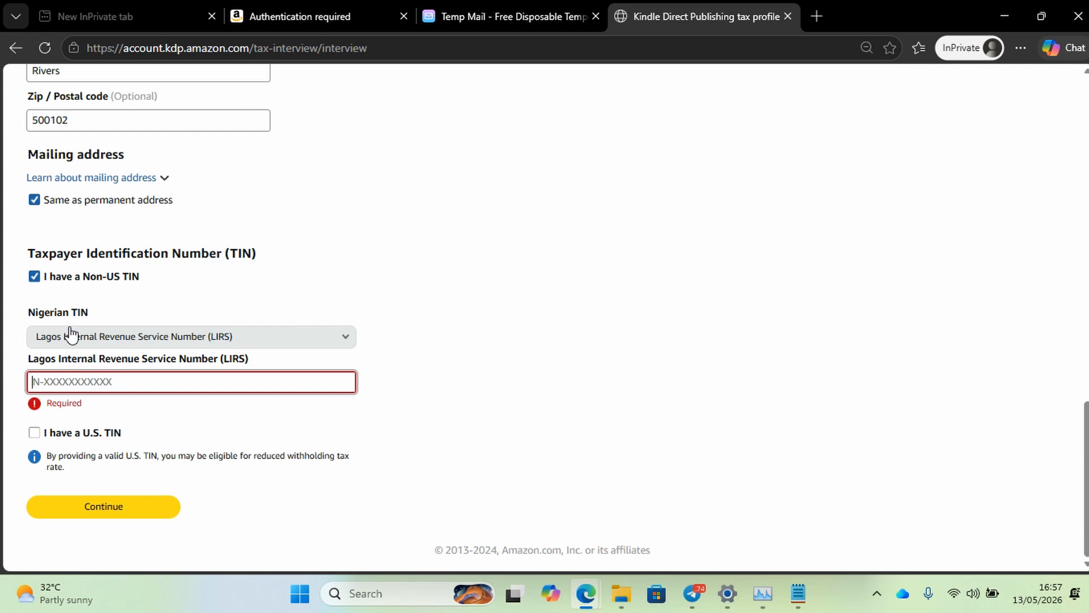
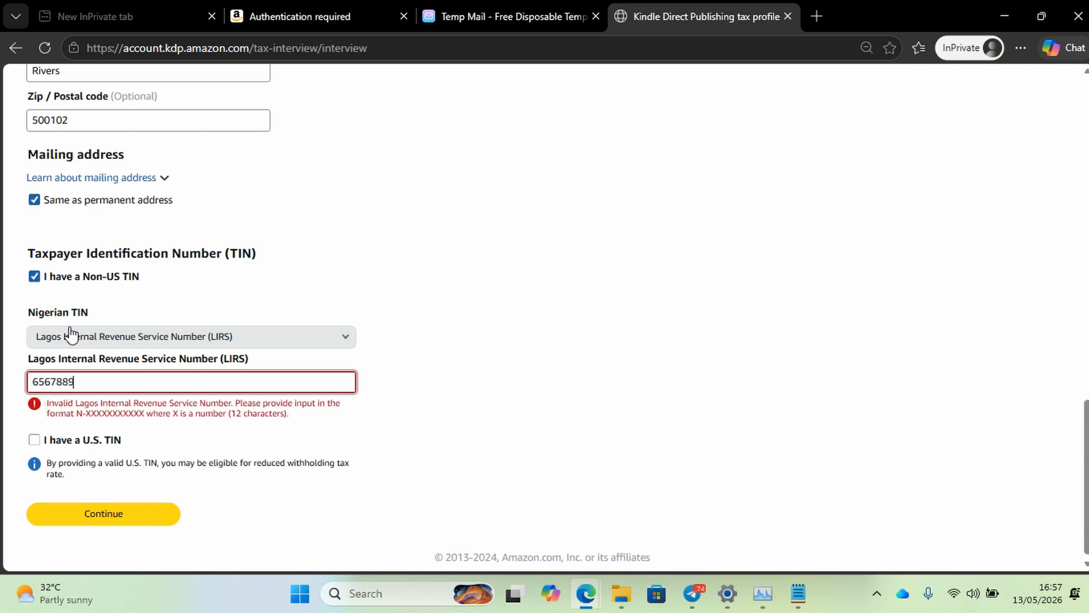
left_click(110, 515)
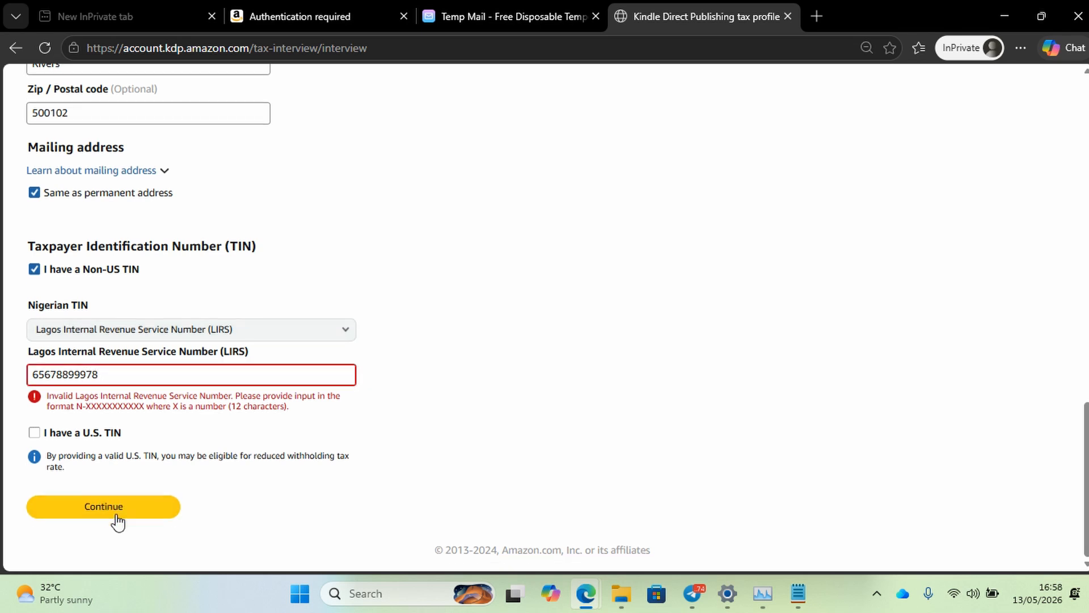
left_click(100, 504)
Prefix the LIRS number with a capital 'N-' so it is accepted, then continue.
left_click(34, 375)
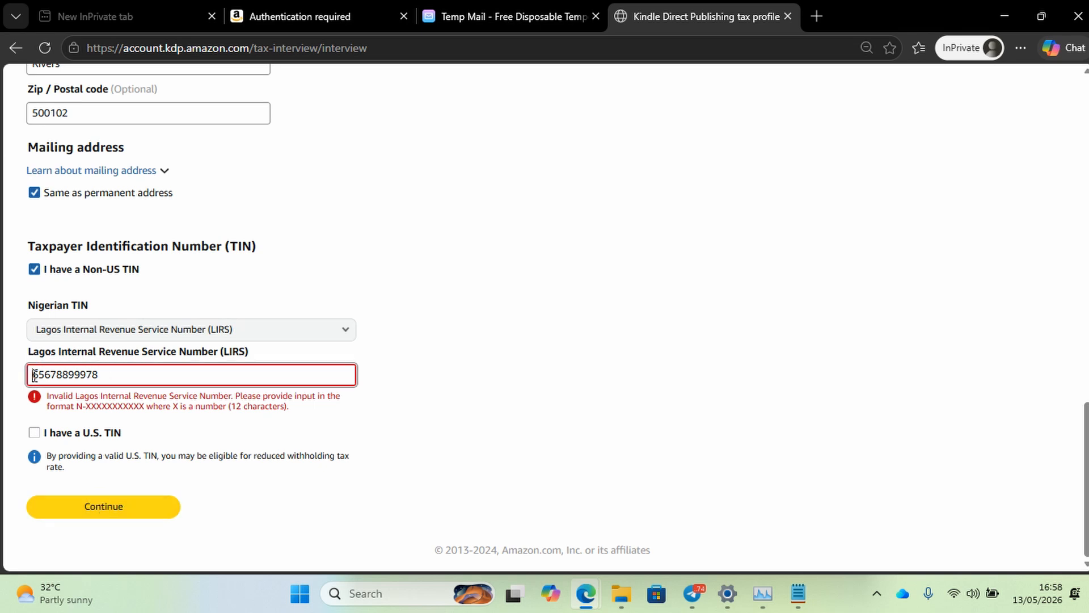
type("n-")
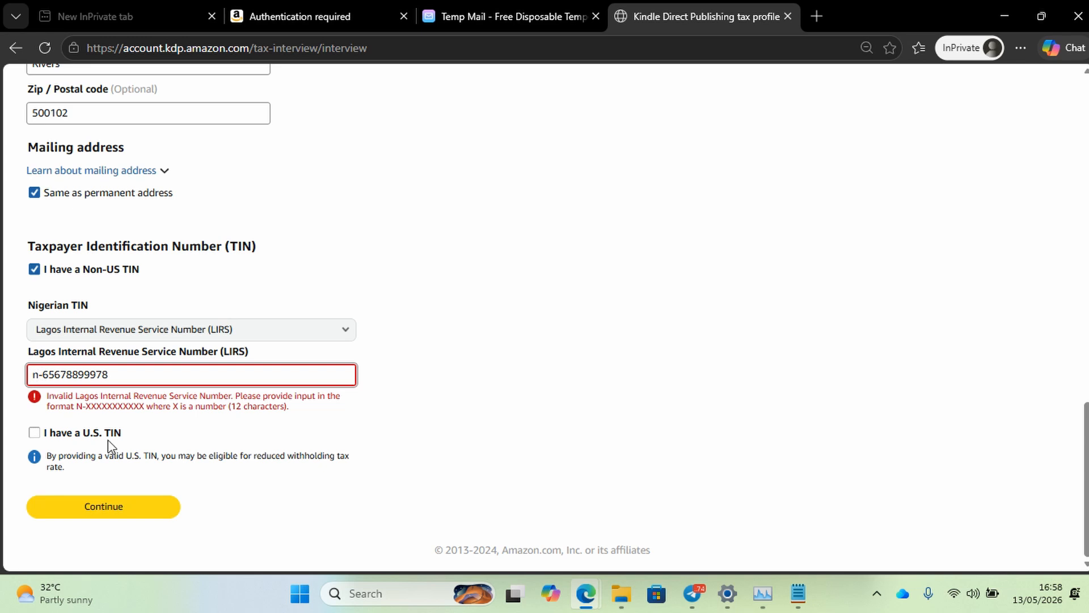
left_click(34, 374)
key("BackSpace")
type("N")
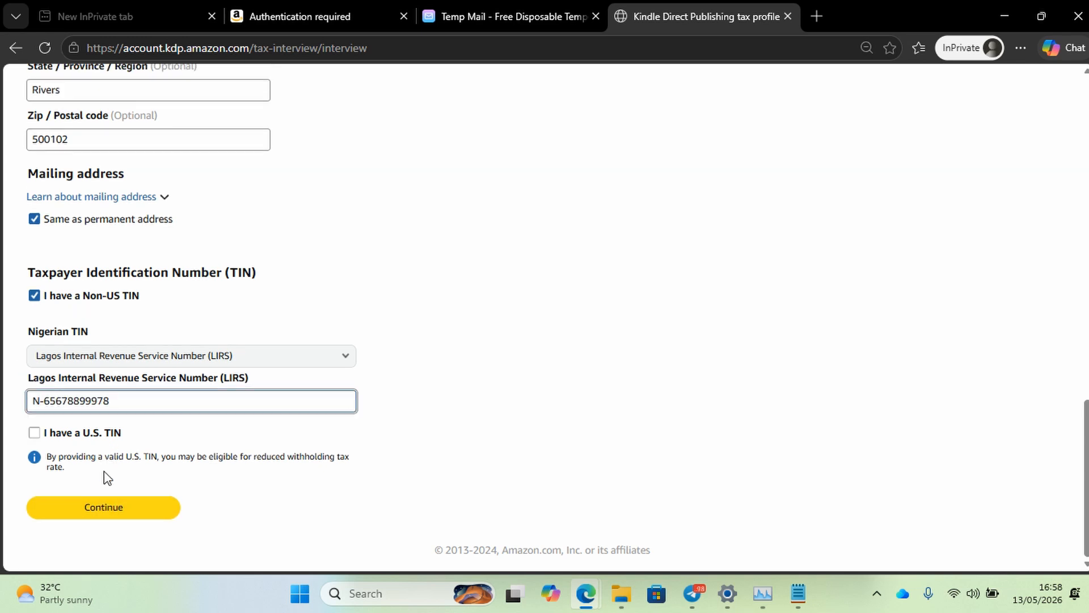
left_click(100, 512)
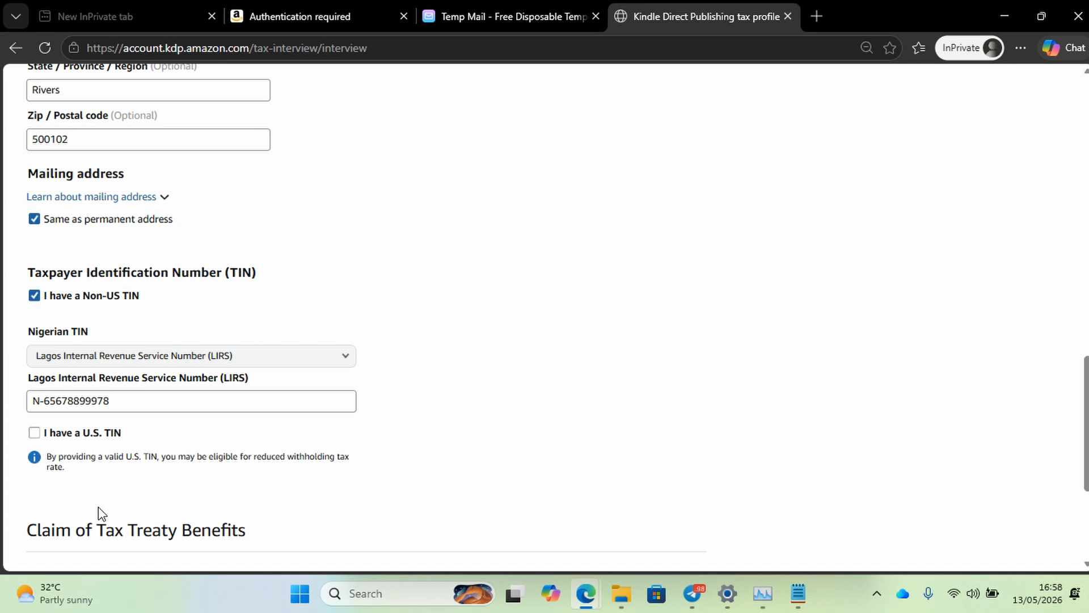
Confirm Nigeria as the country of tax residence and save to preview the W-8BEN form.
scroll(97, 506, "down", 5)
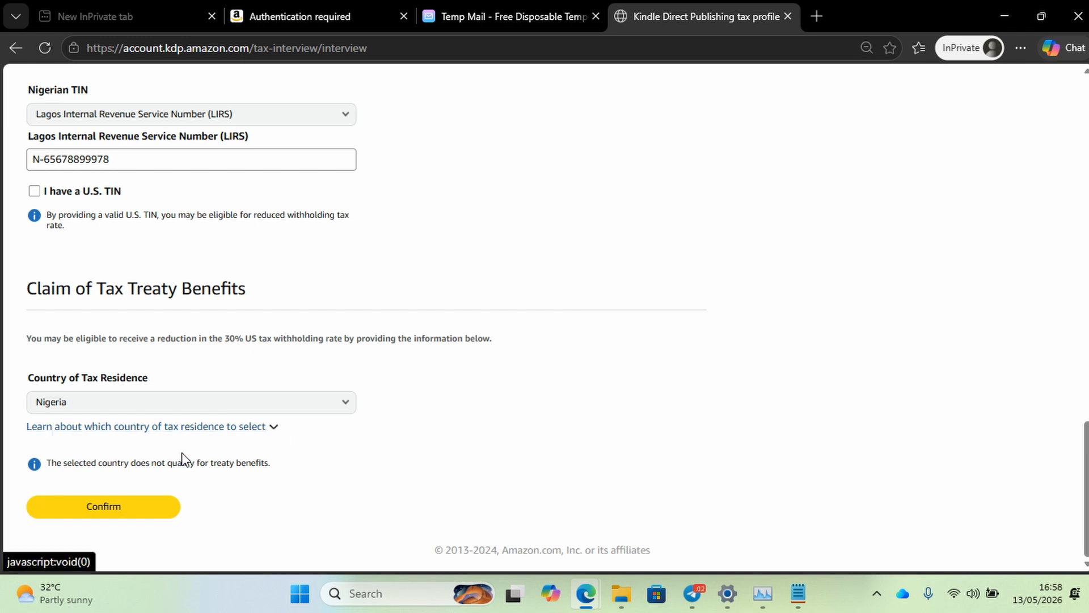
left_click(134, 511)
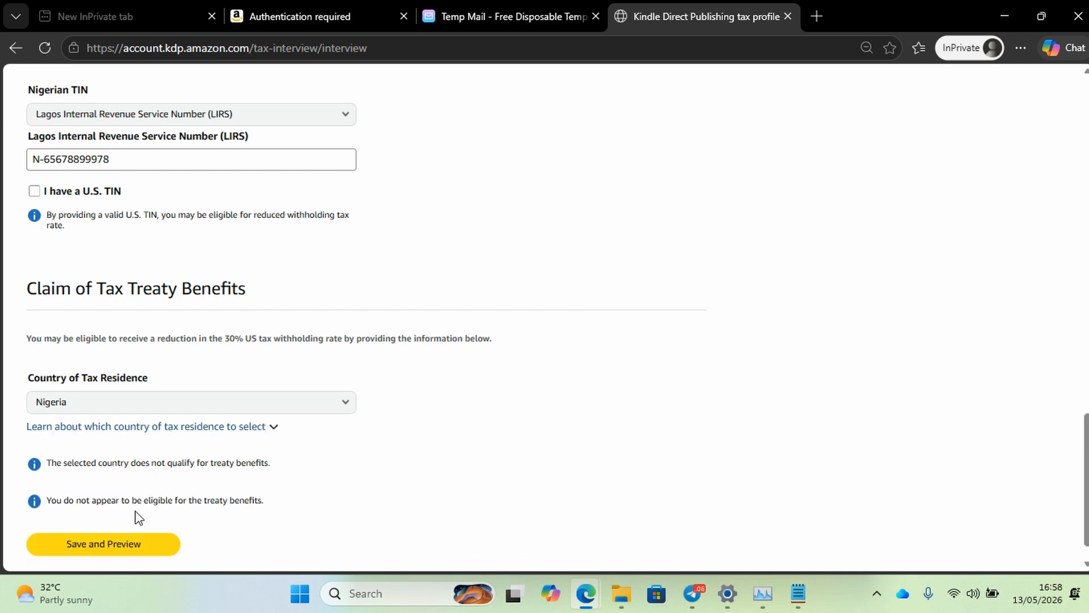
left_click(121, 548)
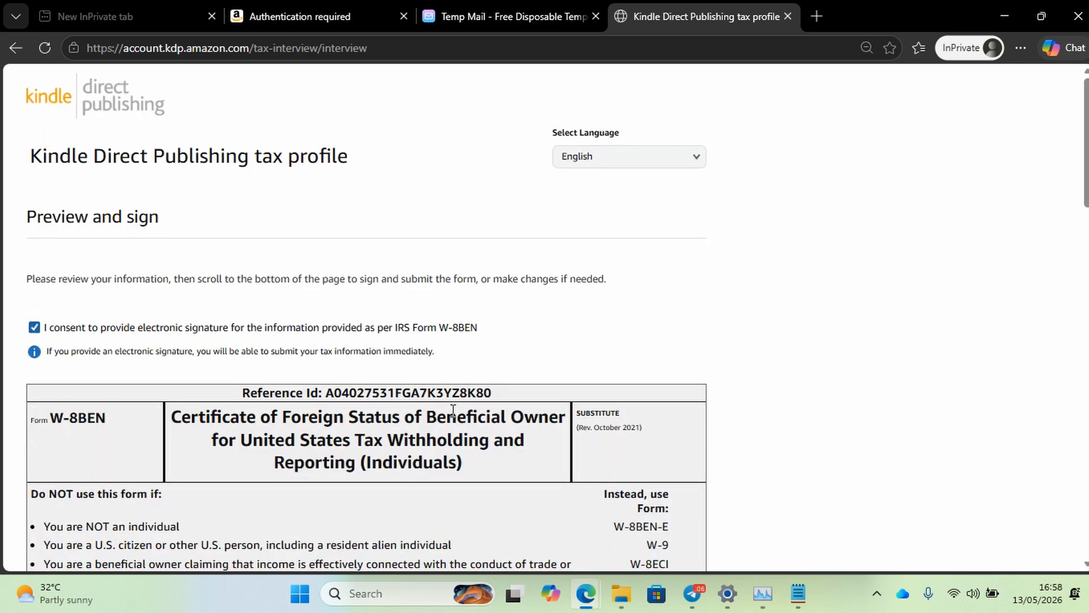
scroll(453, 409, "down", 3)
scroll(451, 410, "down", 8)
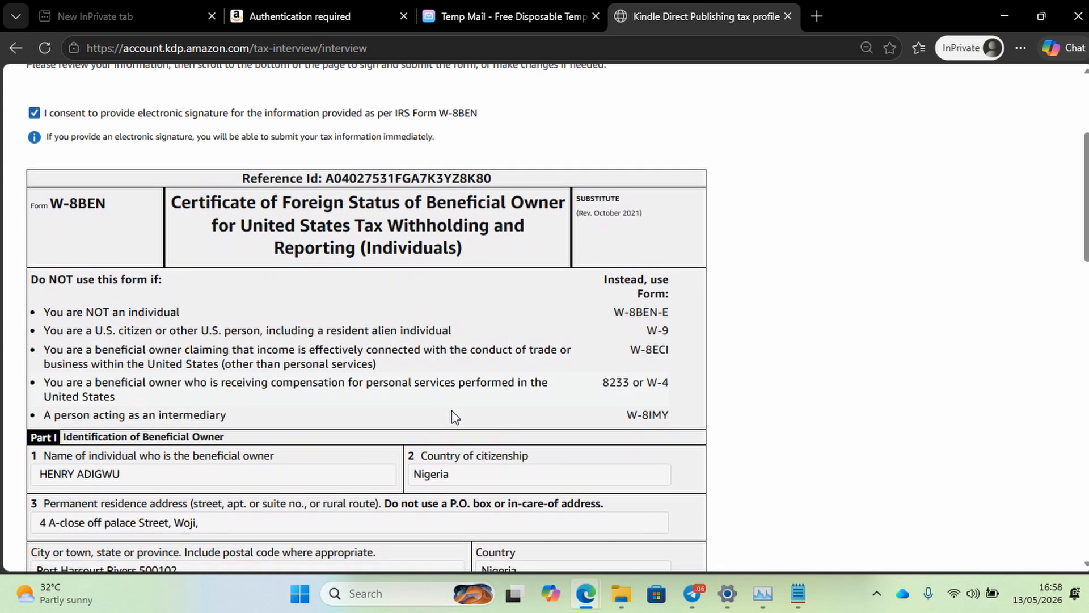
scroll(452, 410, "down", 10)
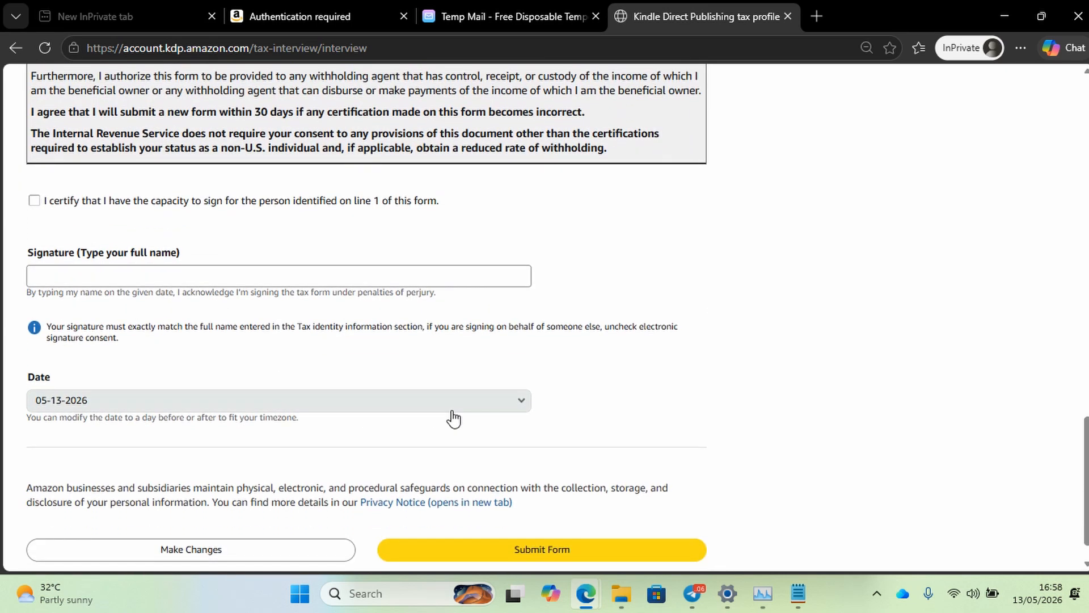
scroll(63, 229, "up", 3)
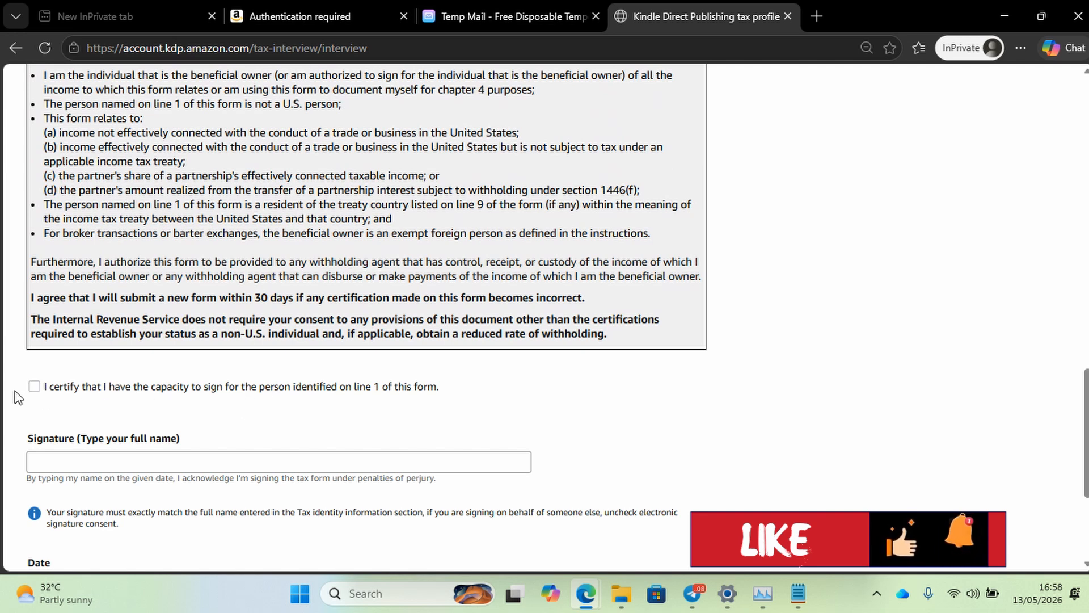
Tick the signing-capacity certification on the W-8BEN and review the whole form.
left_click(35, 386)
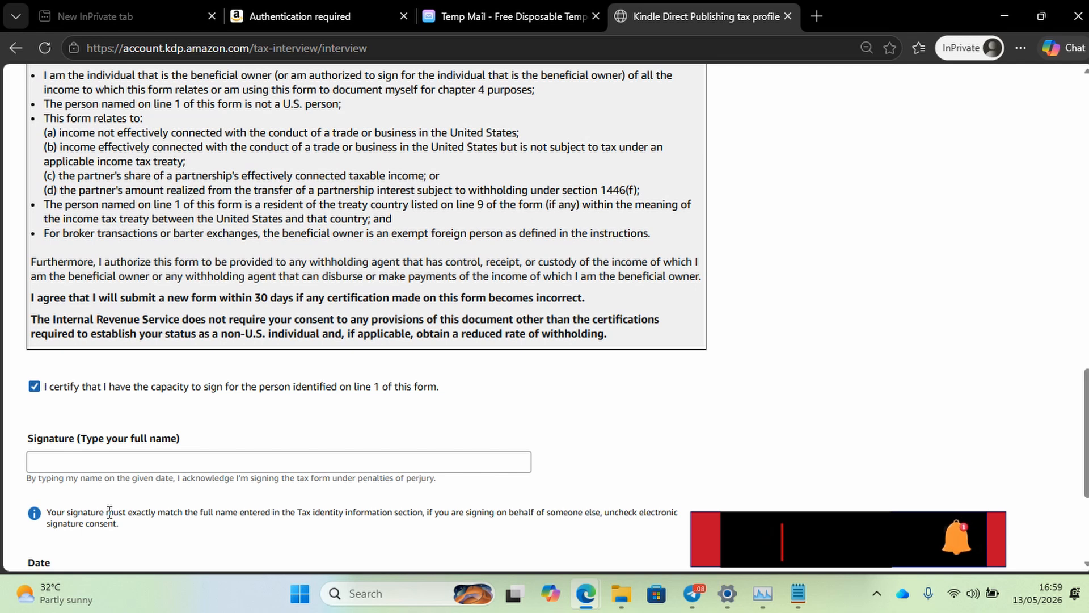
scroll(108, 514, "down", 1)
scroll(108, 512, "down", 2)
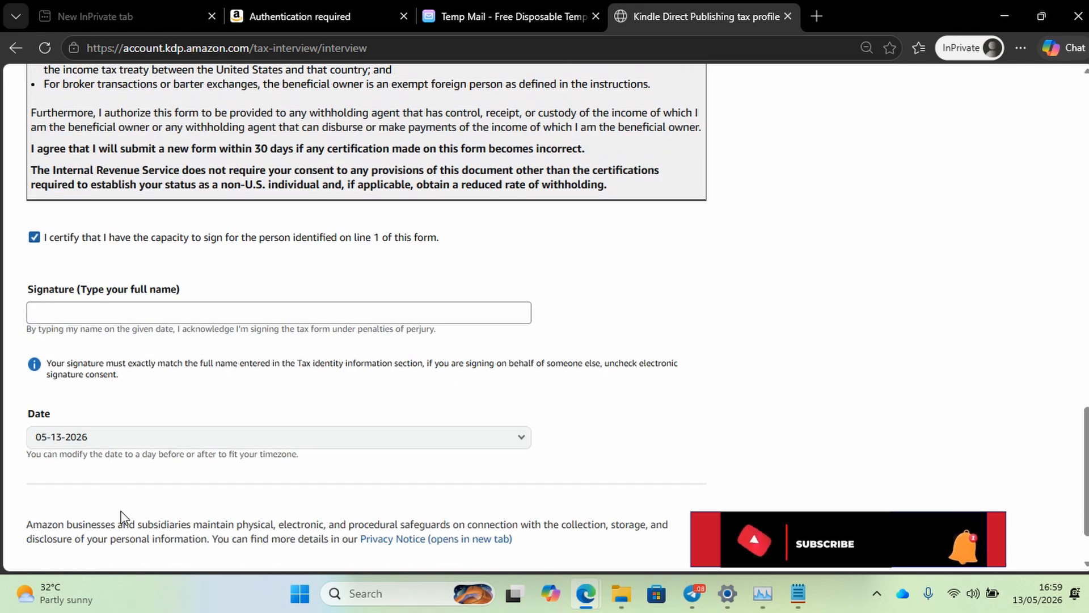
scroll(142, 476, "down", 1)
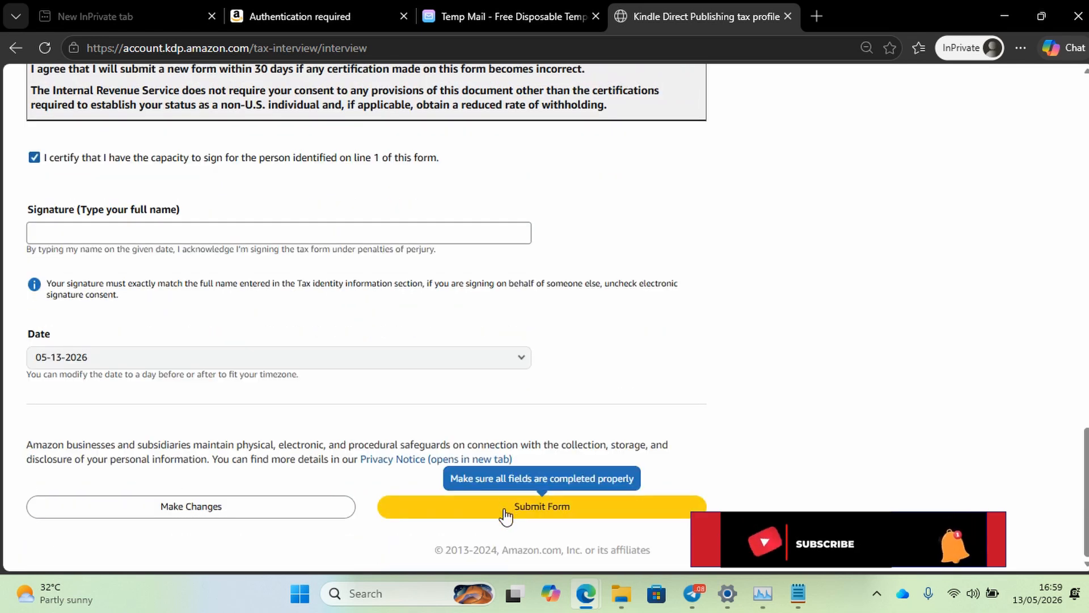
scroll(461, 291, "up", 15)
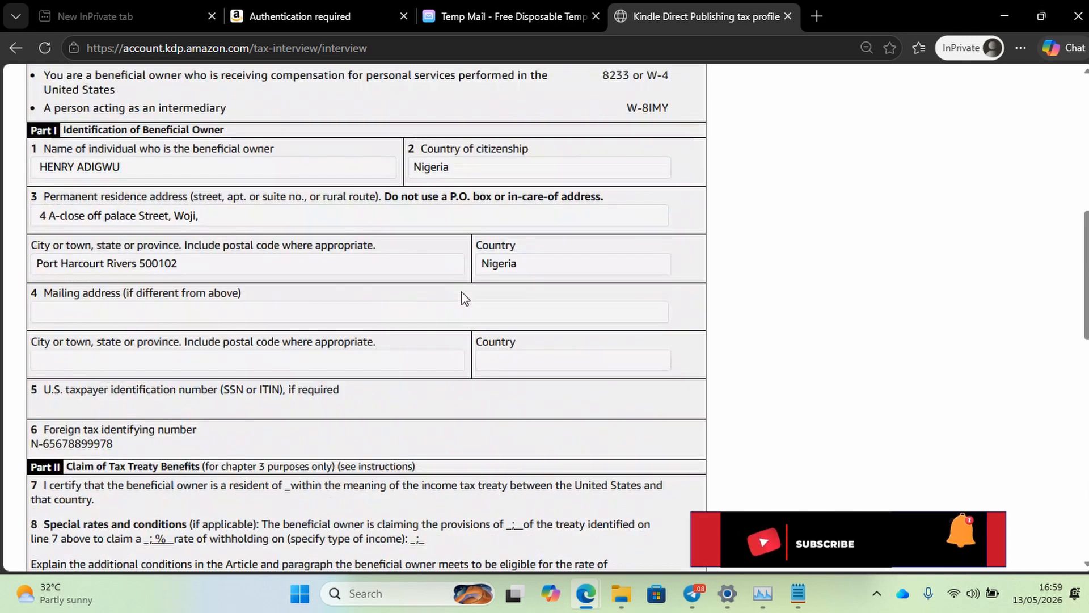
scroll(461, 291, "up", 2)
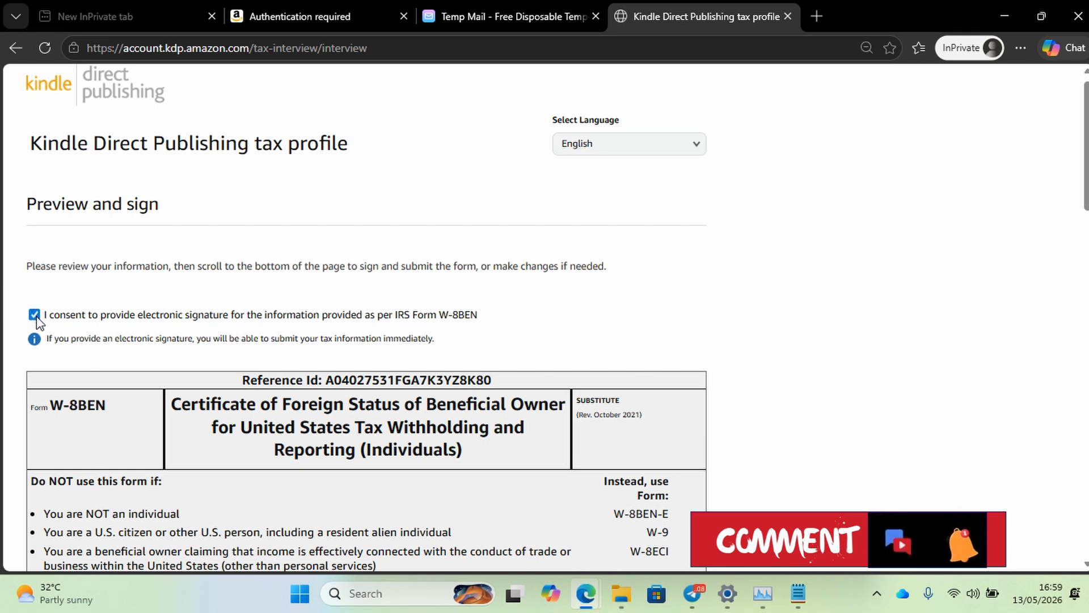
scroll(377, 256, "down", 8)
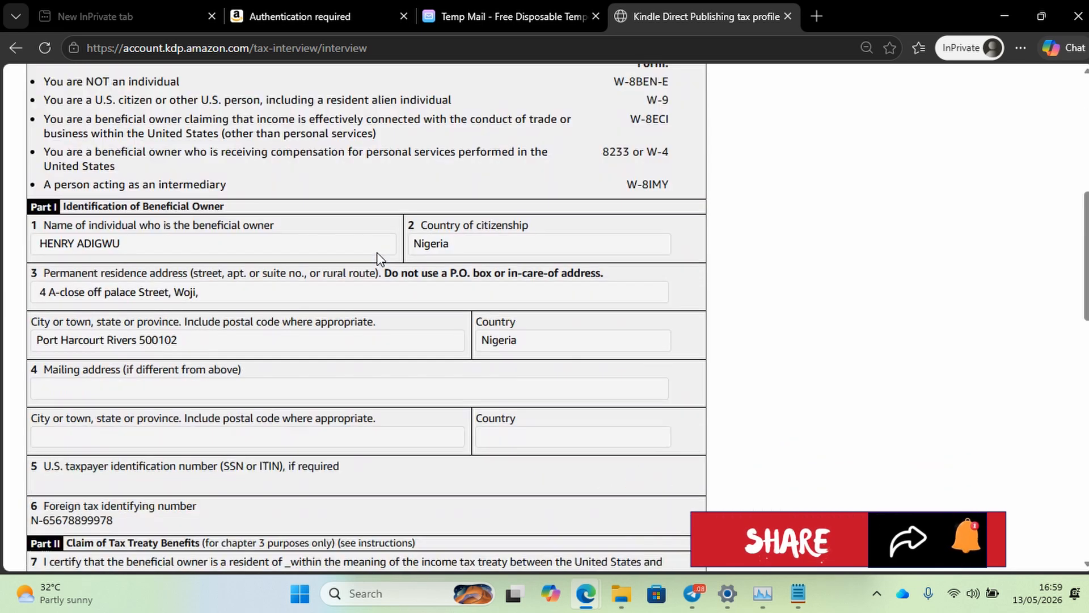
scroll(379, 258, "down", 15)
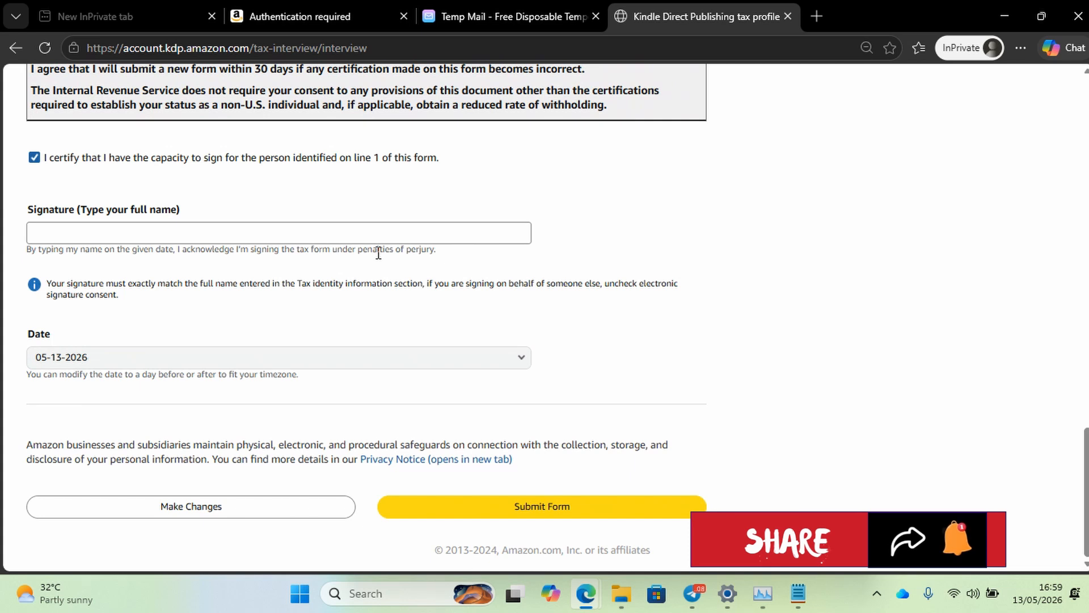
scroll(377, 252, "up", 20)
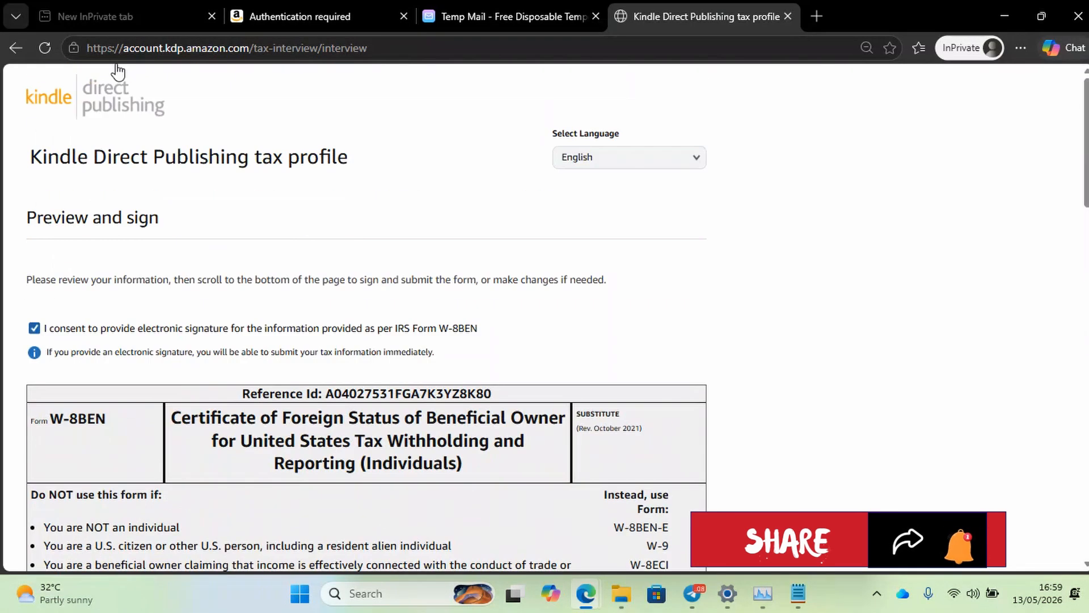
Go back from the W-8BEN preview and reload the Tax Dashboard, confirming form resubmission.
left_click(12, 55)
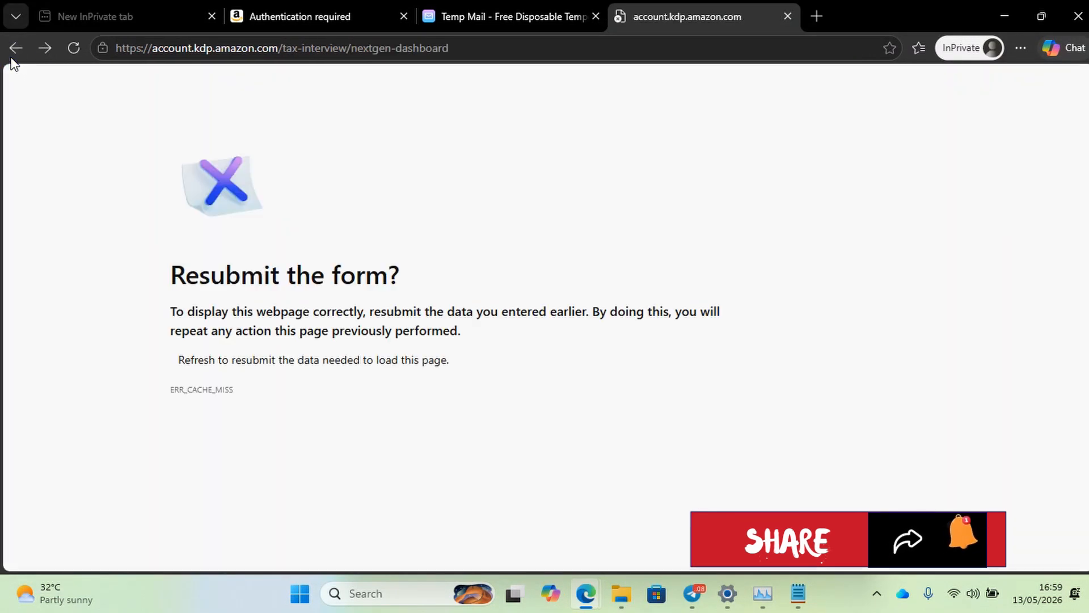
left_click(74, 49)
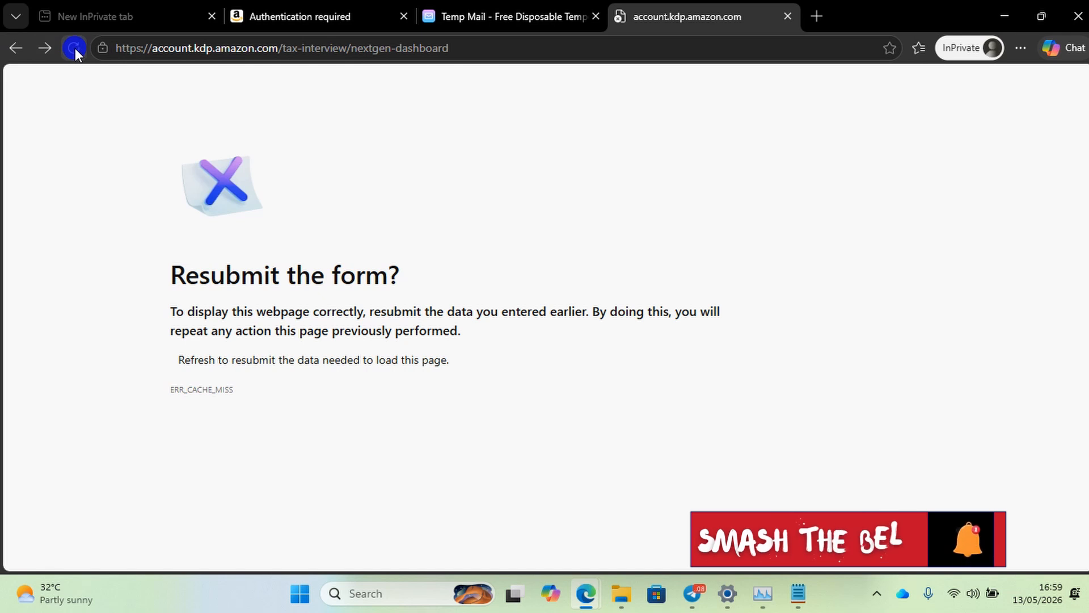
left_click(640, 194)
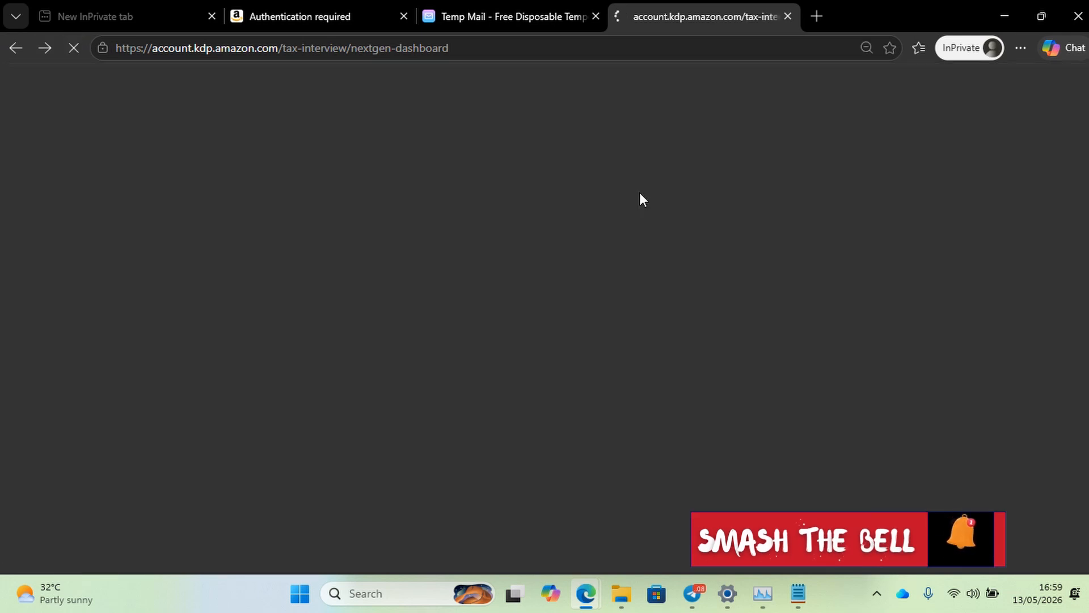